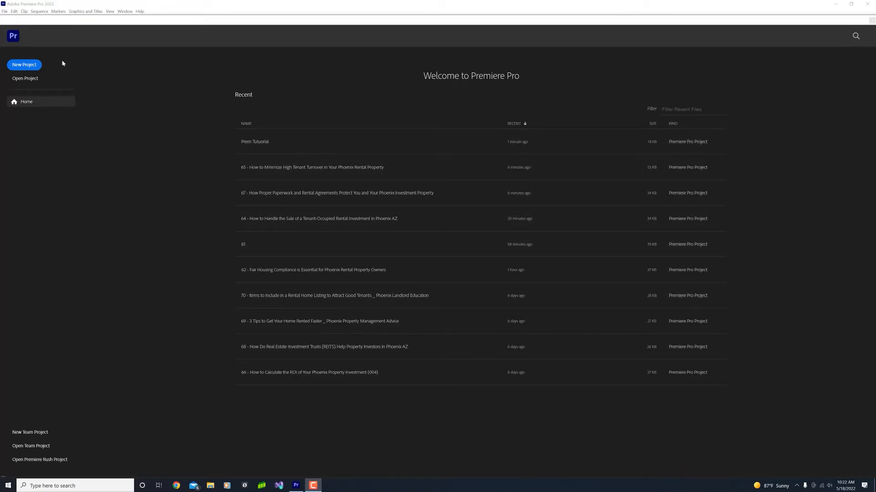
Start a new project named Tutorial Video and set its save location to the Desktop.
left_click(24, 65)
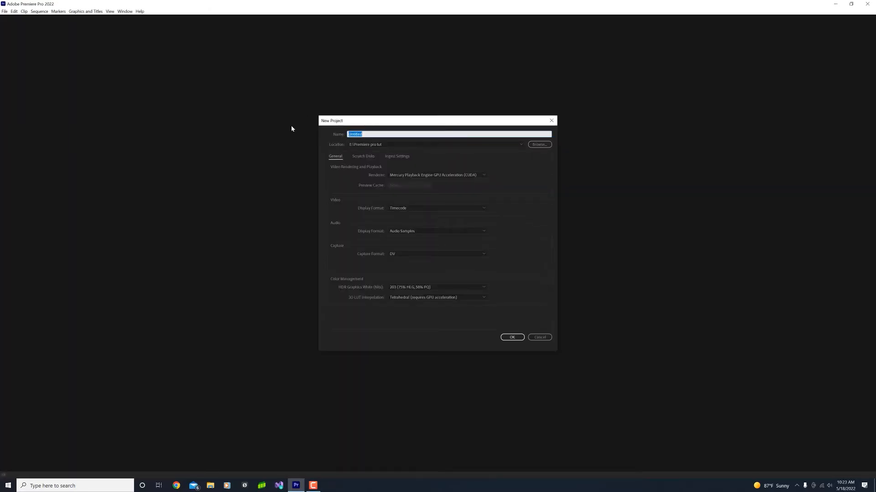
type("Tutorial Video")
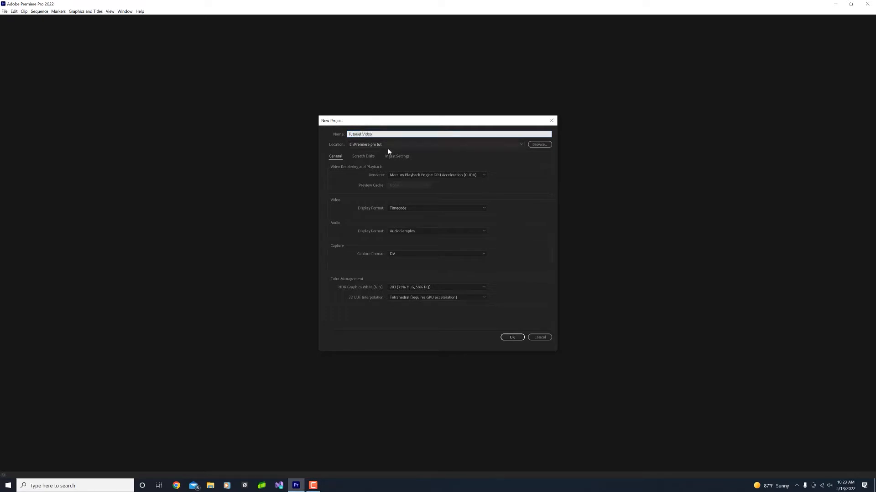
left_click(539, 145)
scroll(351, 189, "up", 4)
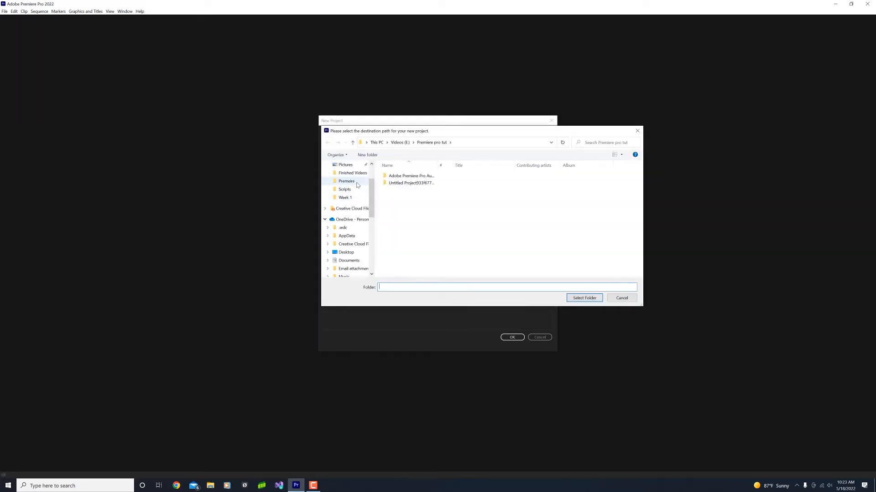
left_click(347, 179)
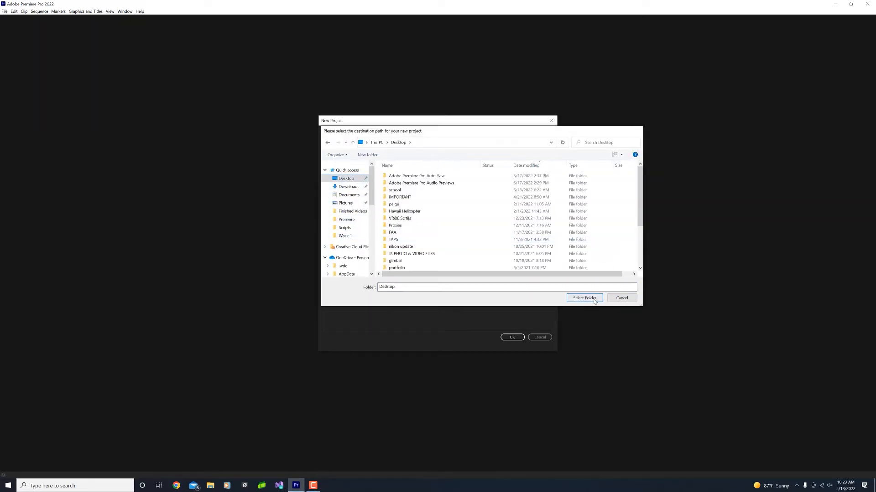
left_click(584, 297)
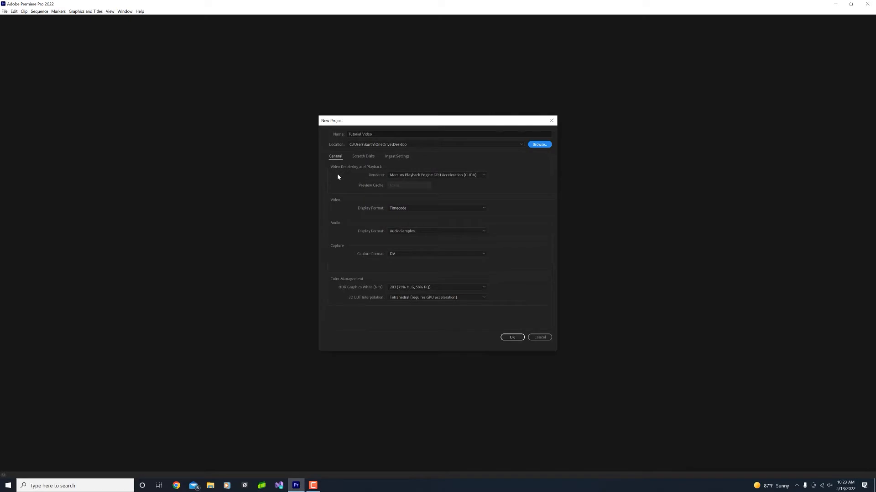
Set the renderer to Mercury Playback Engine GPU Acceleration (CUDA) and create the project.
left_click(412, 177)
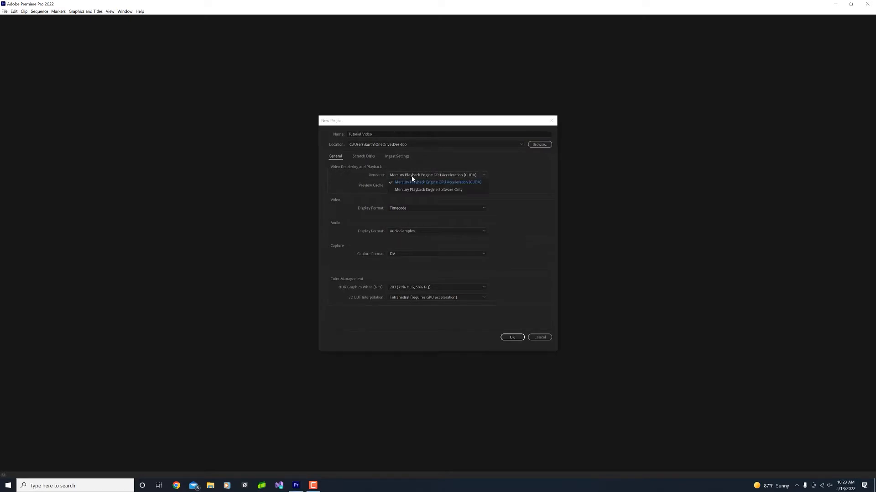
left_click(435, 183)
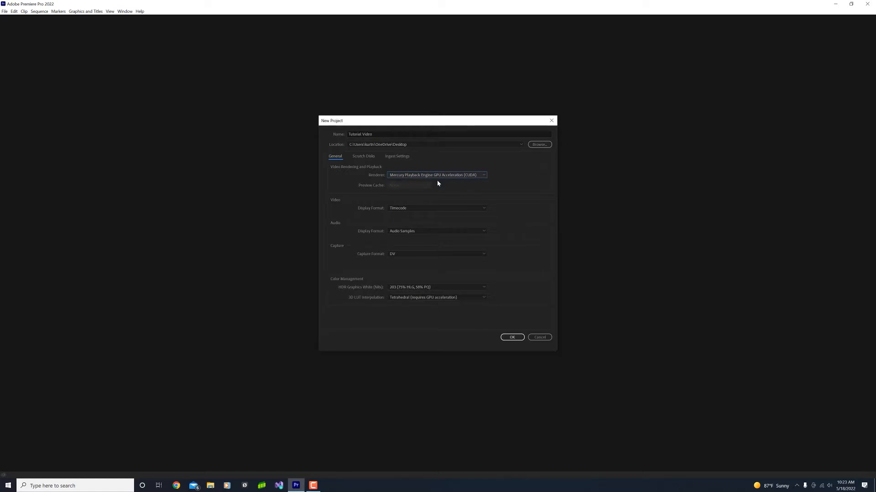
left_click(512, 337)
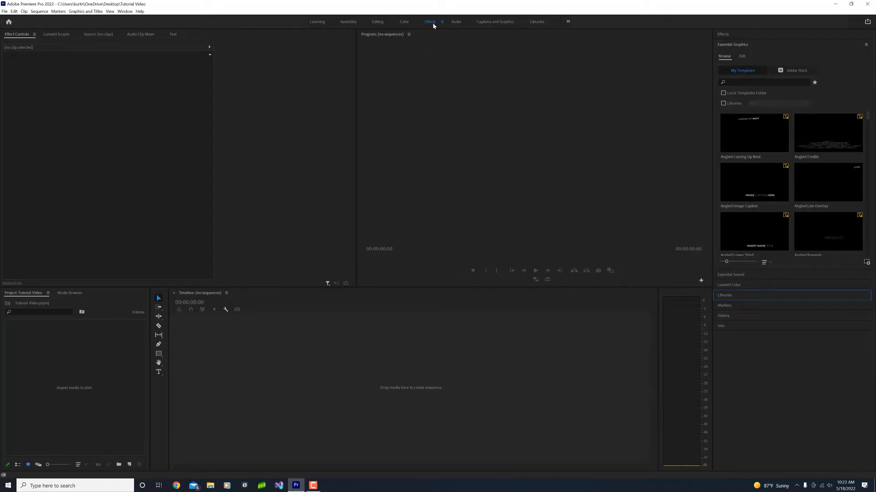
Look through the Editing, Color and Audio workspaces and return to the Effects workspace.
left_click(377, 22)
left_click(404, 21)
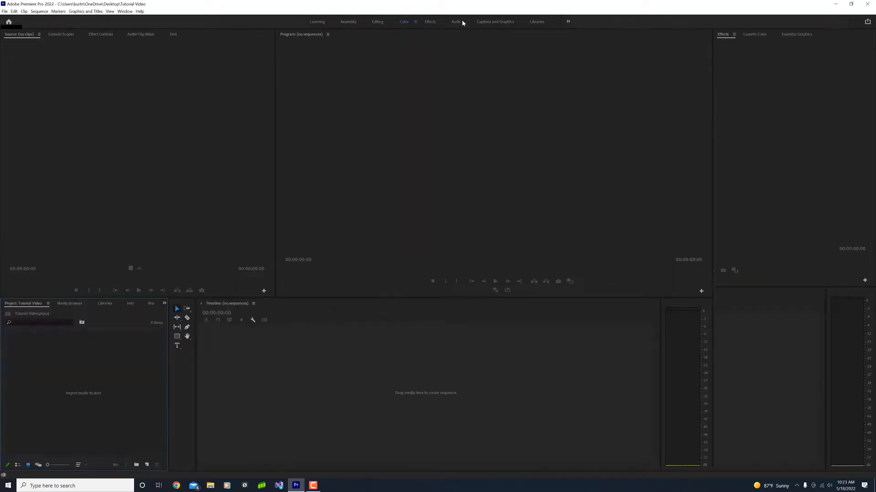
left_click(465, 22)
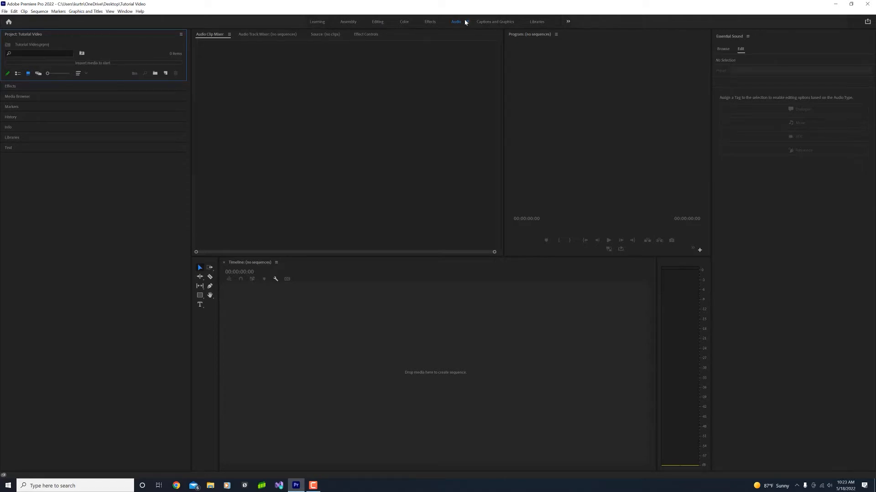
left_click(432, 22)
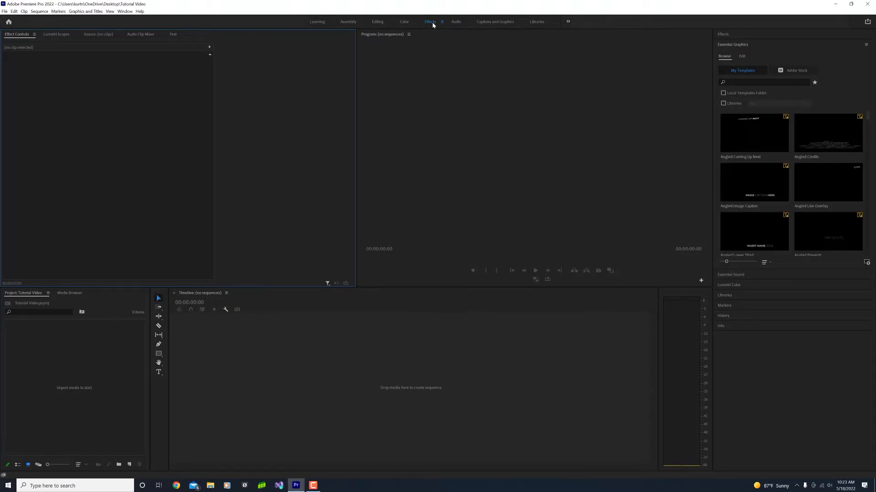
left_click(126, 11)
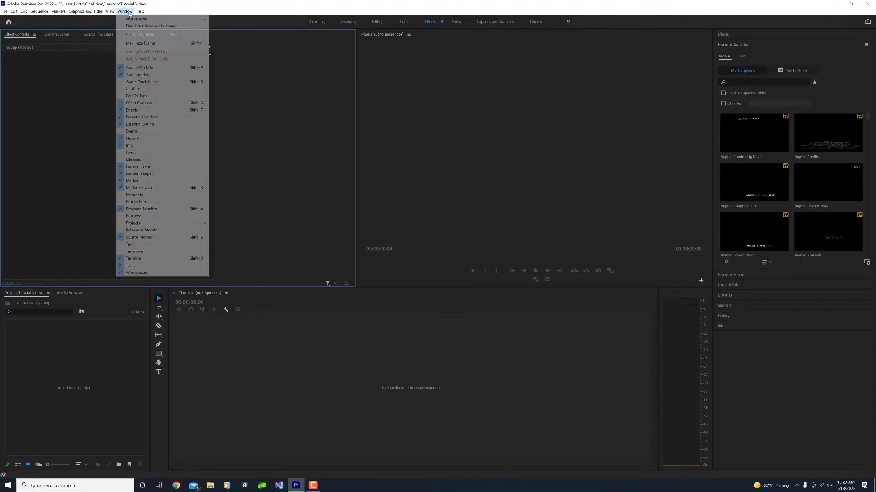
mouse_move(145, 19)
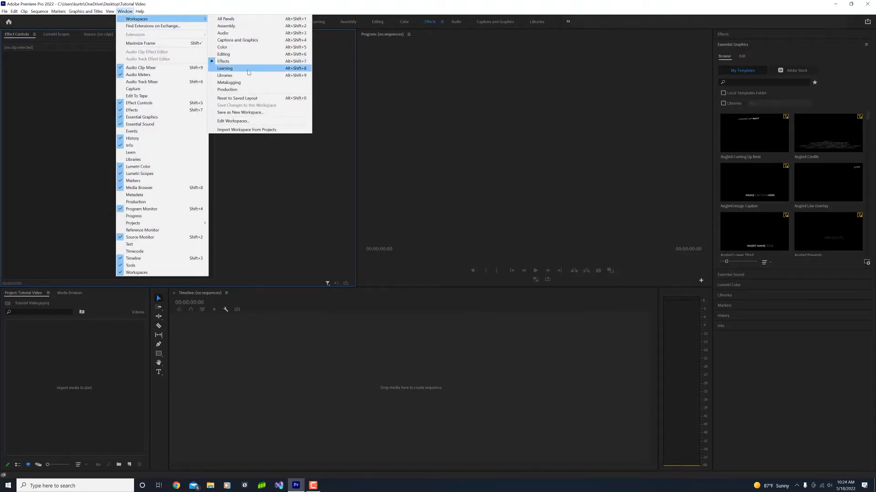
left_click(261, 62)
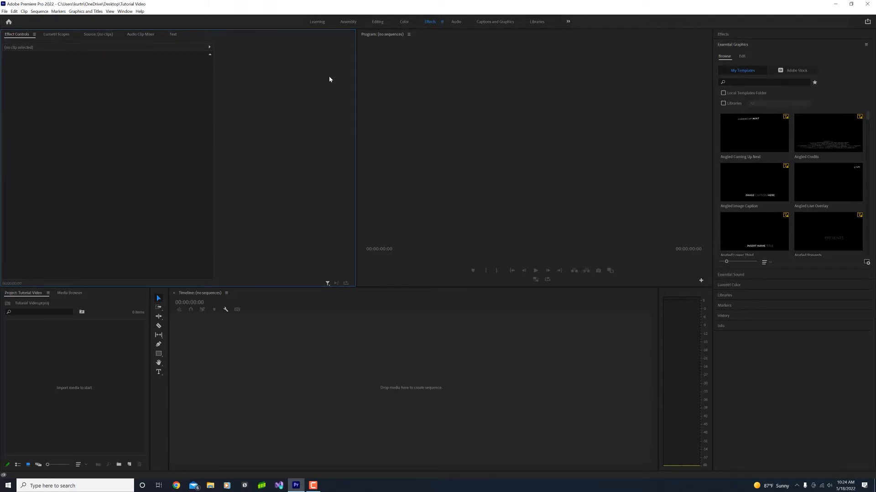
left_click(81, 357)
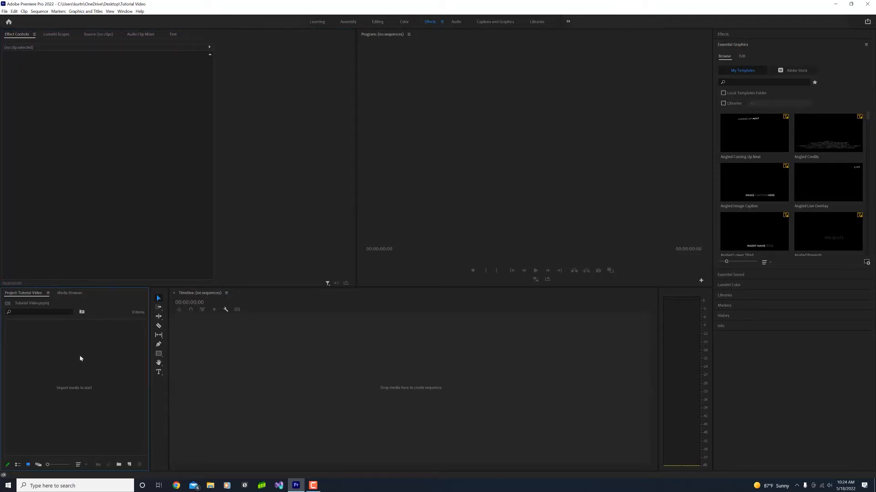
double_click(79, 359)
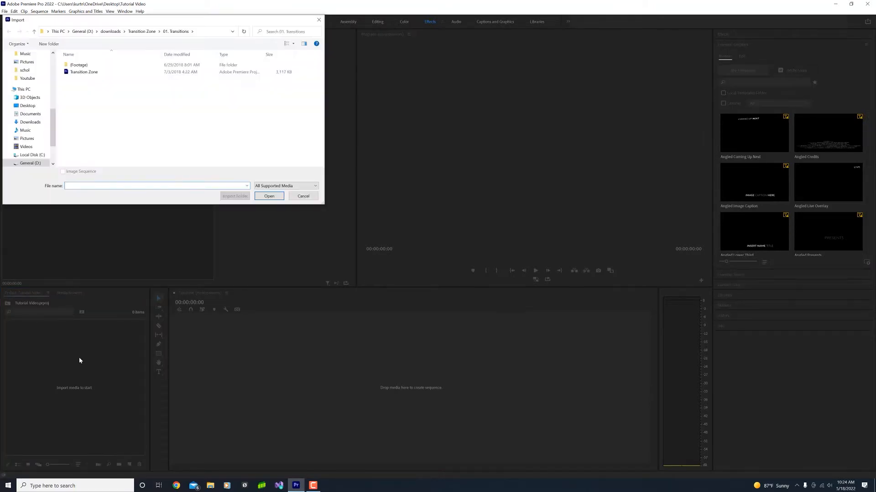
left_click(305, 197)
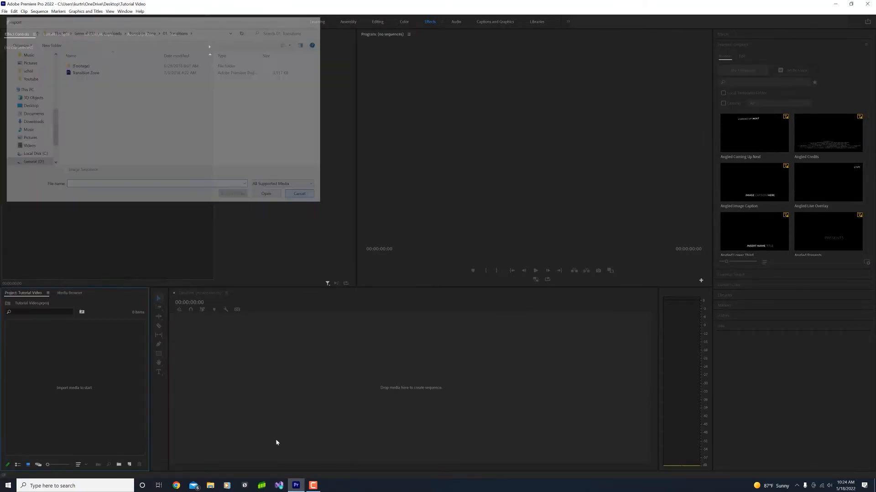
left_click(210, 486)
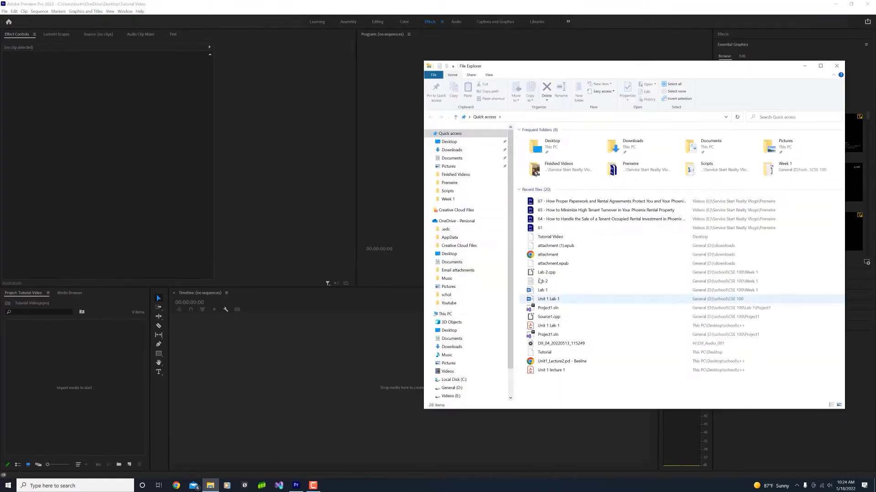
left_click(531, 238)
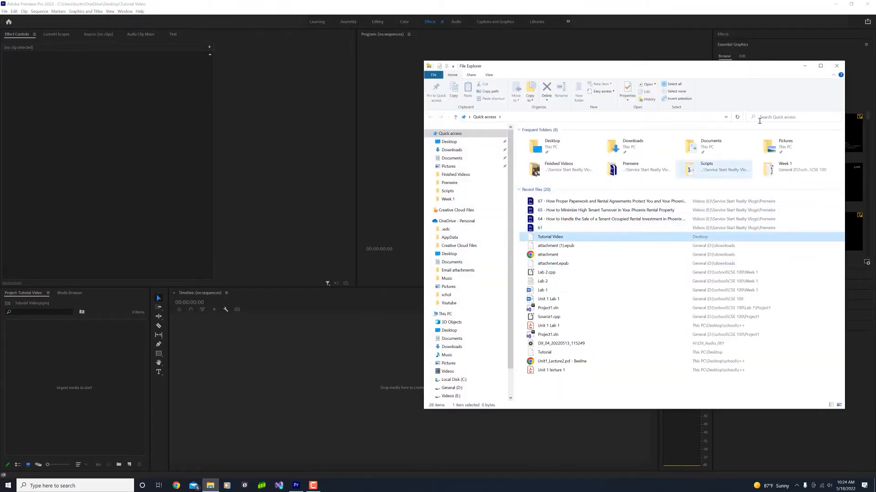
left_click(836, 66)
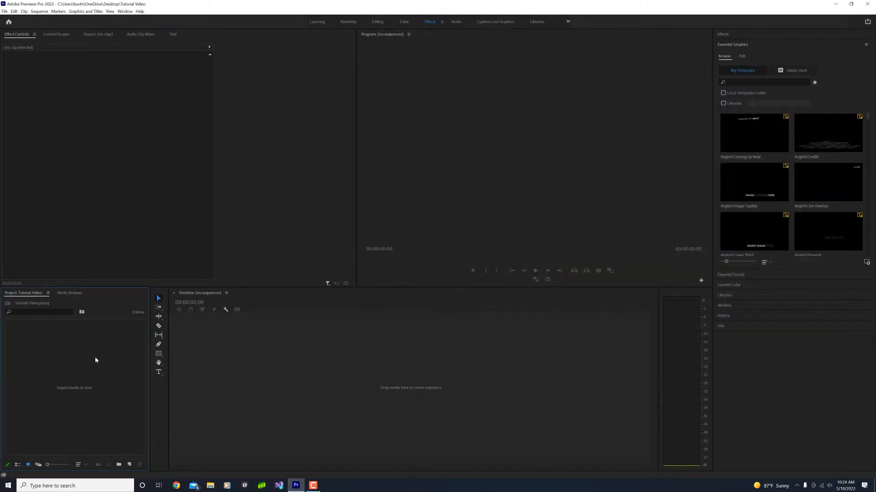
Import the six DSC video clips and the Open All Night and lofi-chill tracks from the Dji vs Rode folder on the Videos (E:) drive.
double_click(95, 360)
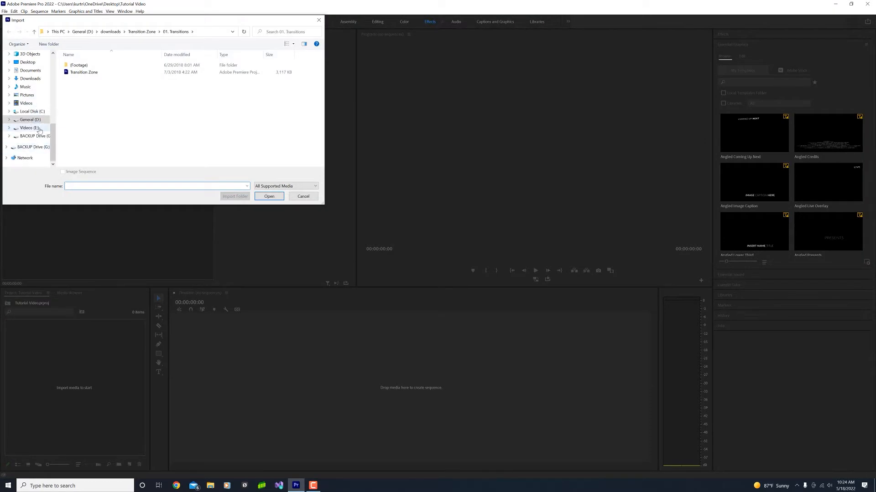
left_click(39, 129)
double_click(91, 78)
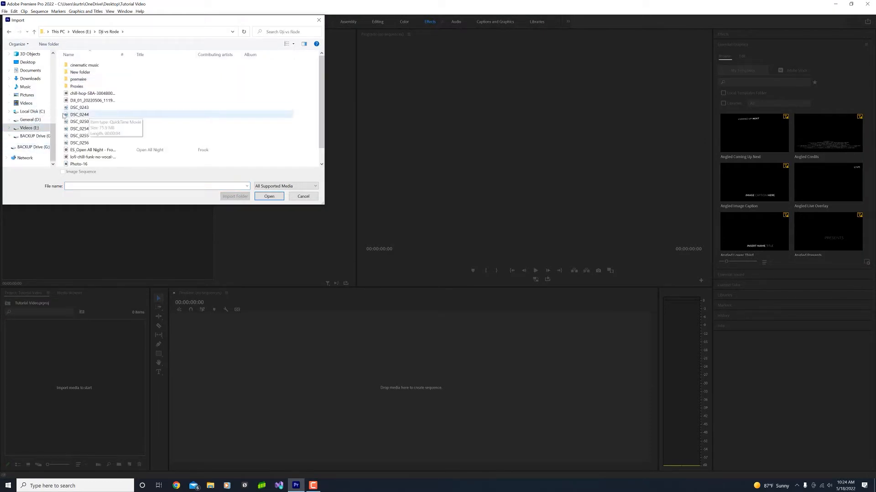
scroll(82, 114, "down", 1)
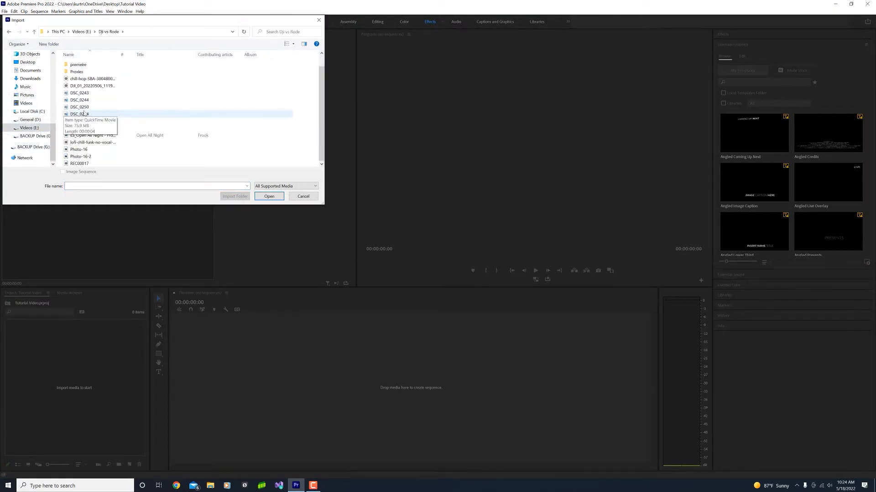
left_click_drag(58, 90, 108, 145)
left_click(268, 196)
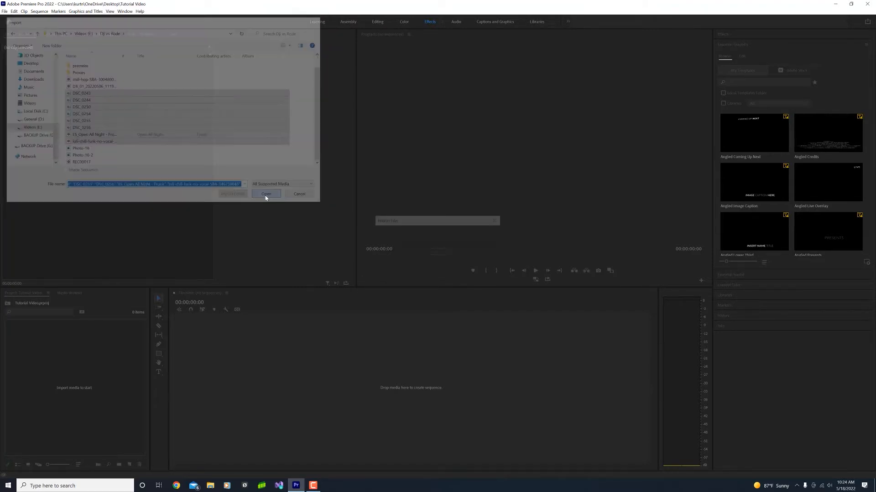
left_click(136, 421)
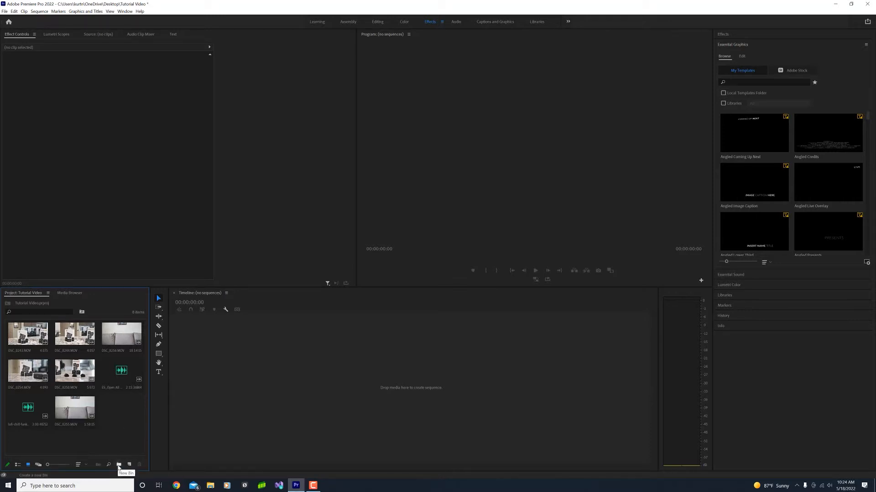
Create a new bin named Audio in the project.
left_click(118, 465)
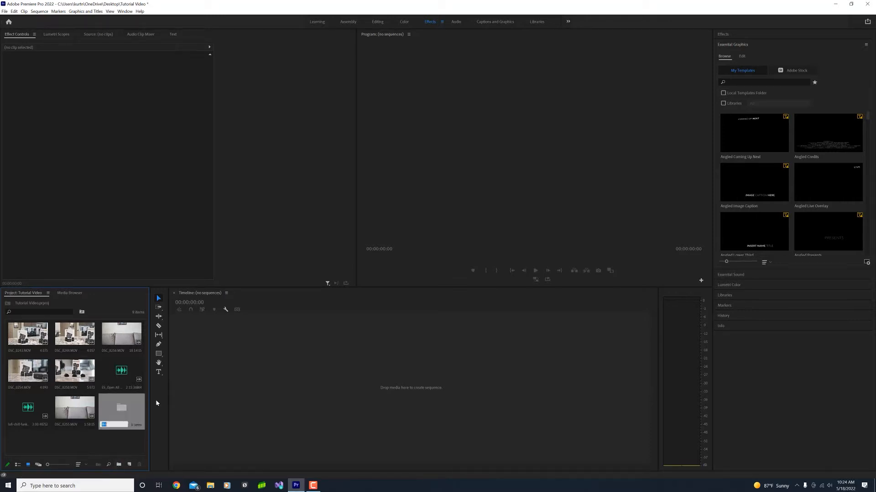
type("Audio")
key("Tab")
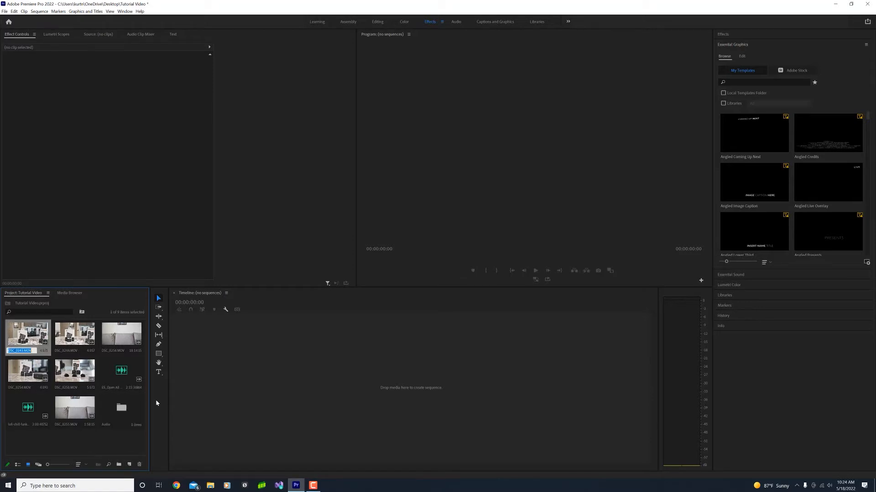
left_click(134, 442)
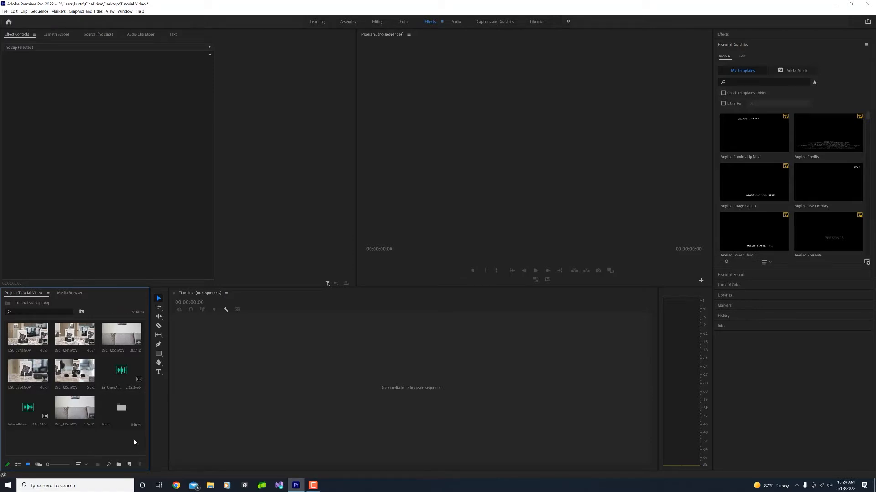
Move the Open All Night and lofi-chill music tracks into the Audio bin.
left_click(130, 374)
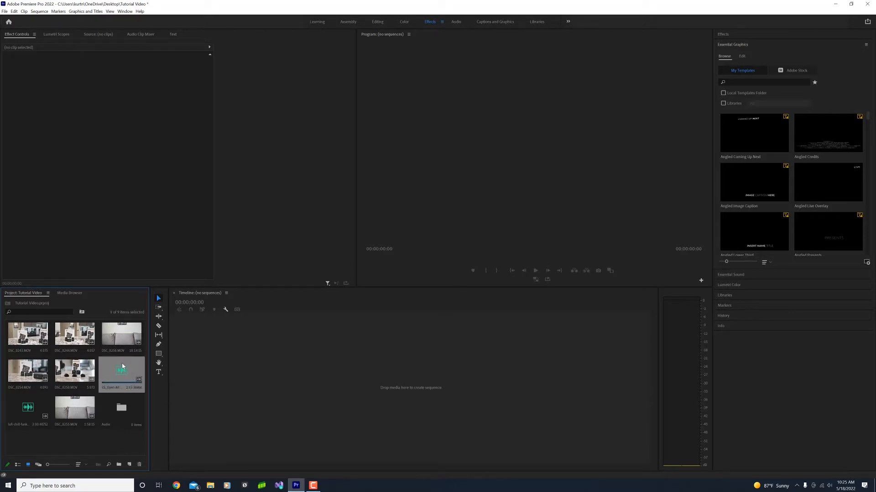
left_click_drag(122, 366, 119, 410)
left_click(120, 372)
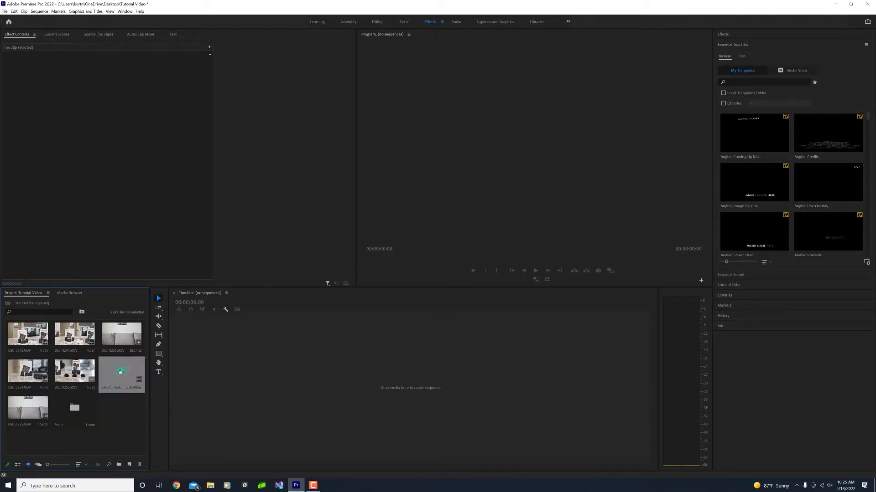
left_click_drag(120, 373, 75, 408)
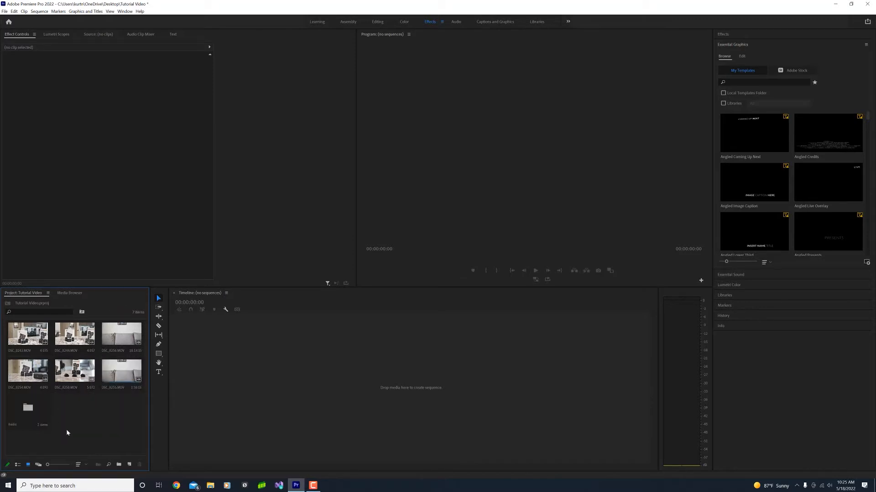
Create a second bin named B-Roll in the project.
left_click(118, 465)
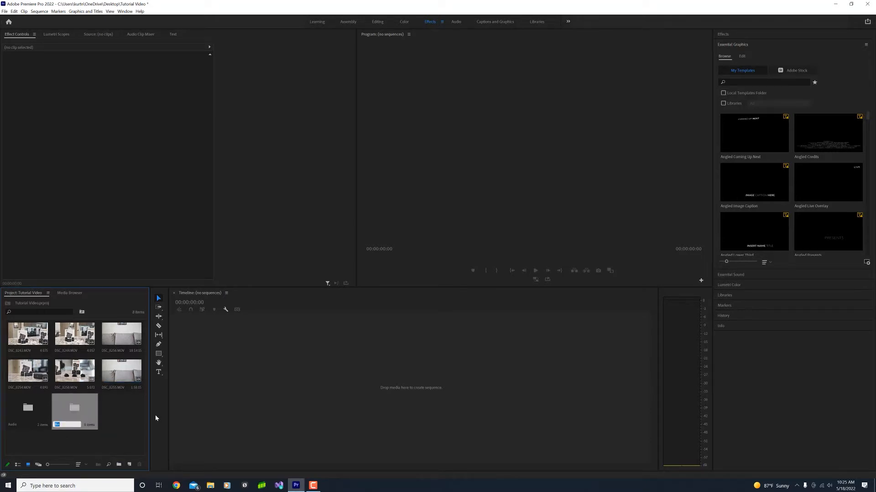
type("H")
type("-Roll")
left_click(117, 434)
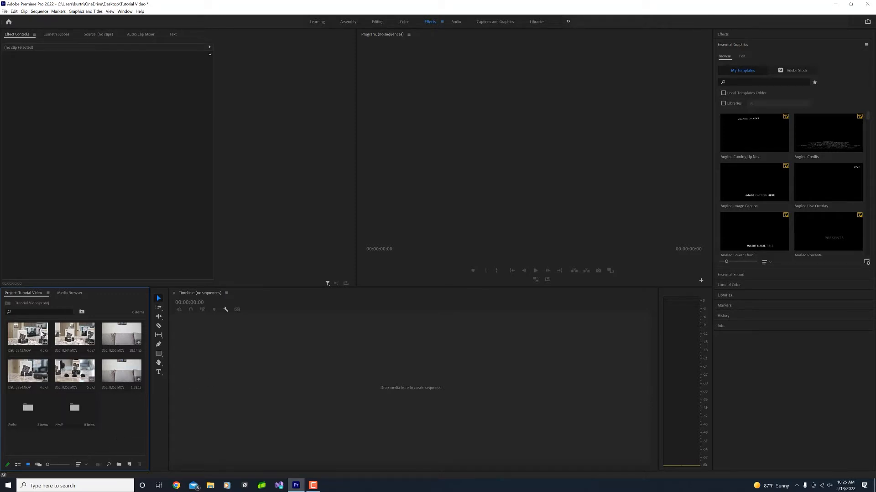
left_click(42, 335)
left_click(61, 335, "ctrl")
left_click(74, 371, "ctrl")
left_click(27, 370, "ctrl")
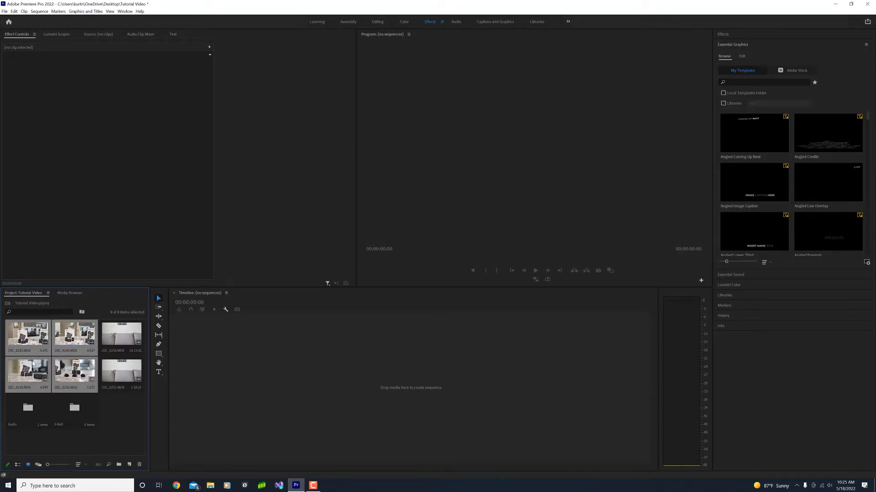
left_click(135, 413)
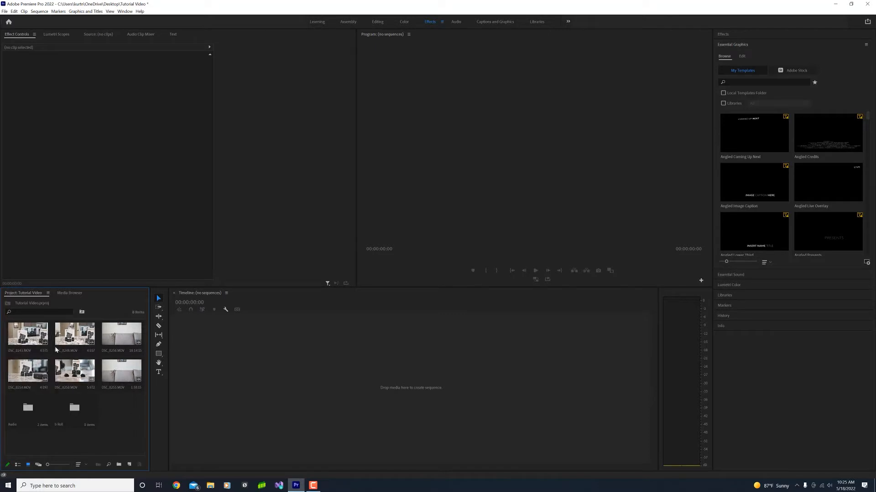
Move the four product video clips into the B-Roll bin, leaving the two sofa clips in the project root.
left_click(39, 347)
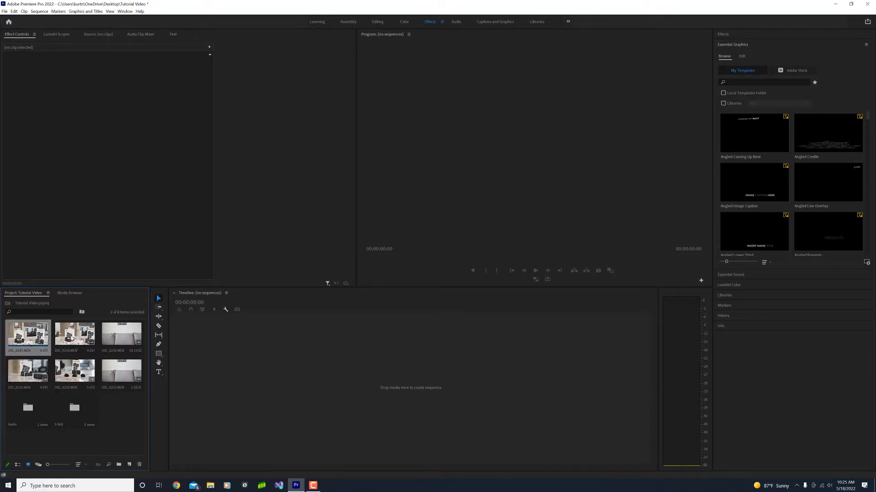
left_click(75, 337, "ctrl")
left_click(75, 374, "ctrl")
left_click(36, 369, "ctrl")
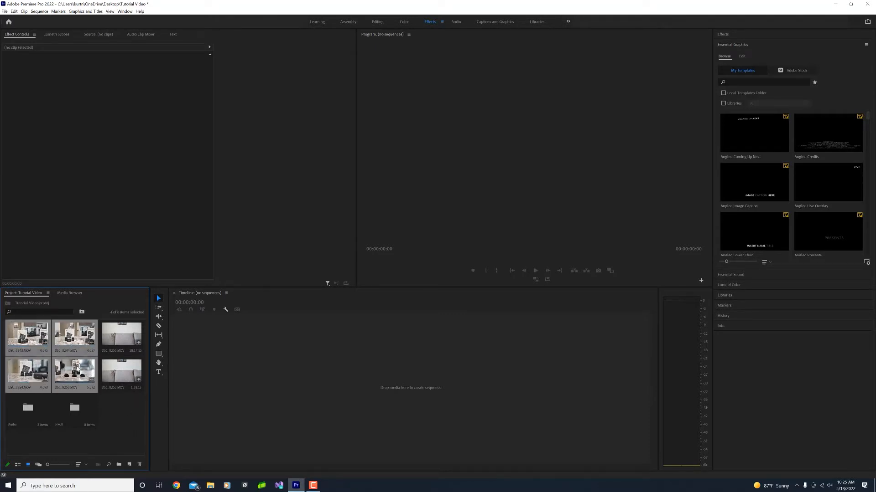
left_click_drag(82, 411, 83, 412)
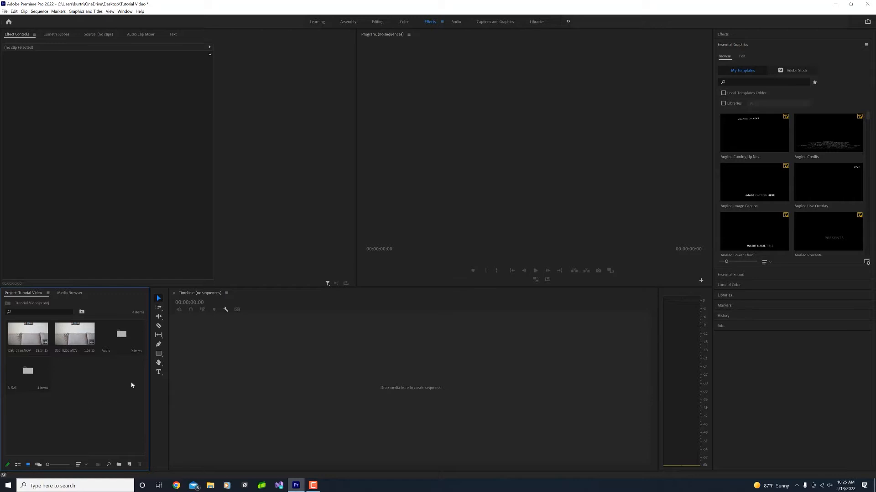
Look inside the Audio bin to check its tracks and return to the project's main contents.
double_click(109, 339)
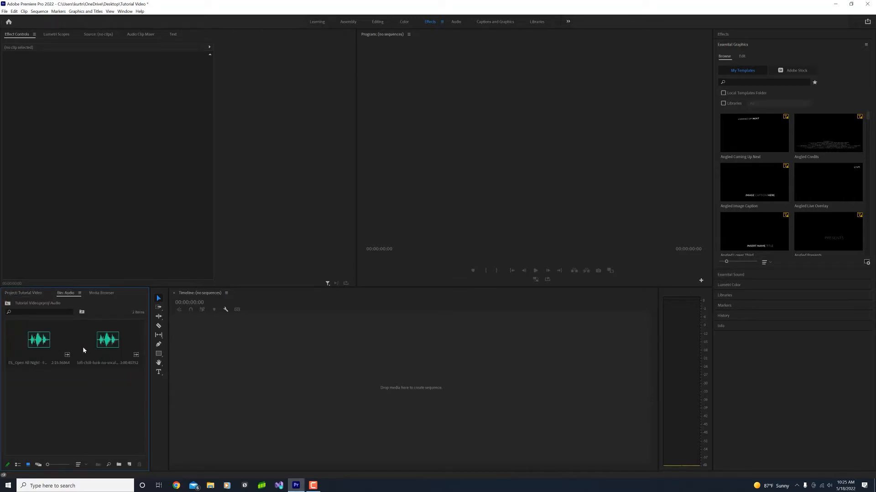
left_click(32, 294)
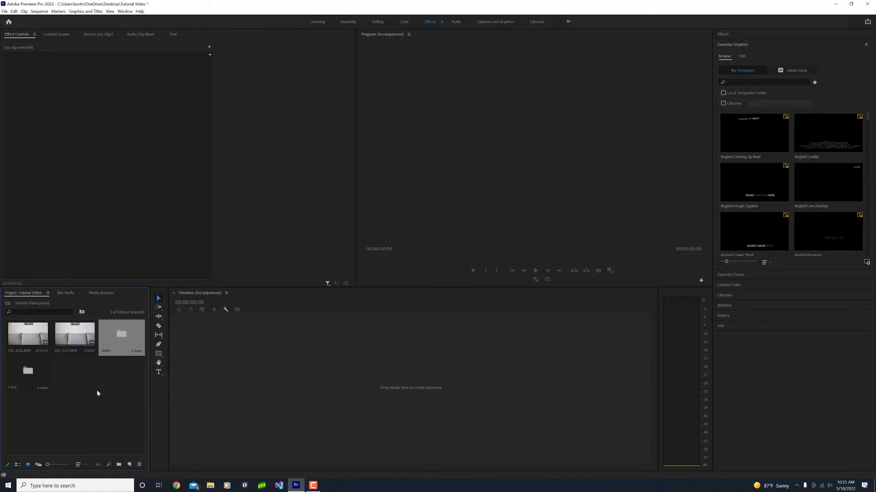
left_click(122, 412)
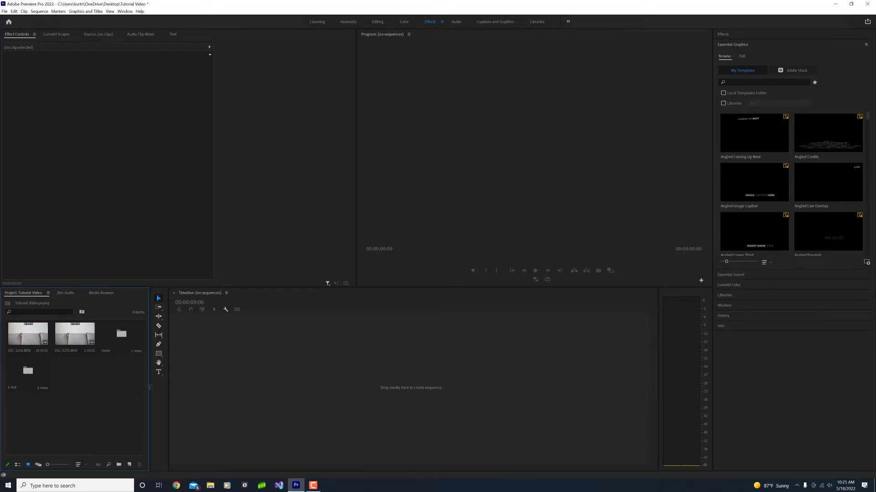
Narrow the Project panel slightly and enlarge the upper monitor area by reducing the height of the lower panels.
mouse_move(149, 387)
left_mouse_down()
mouse_move(74, 384)
mouse_move(150, 394)
left_mouse_up()
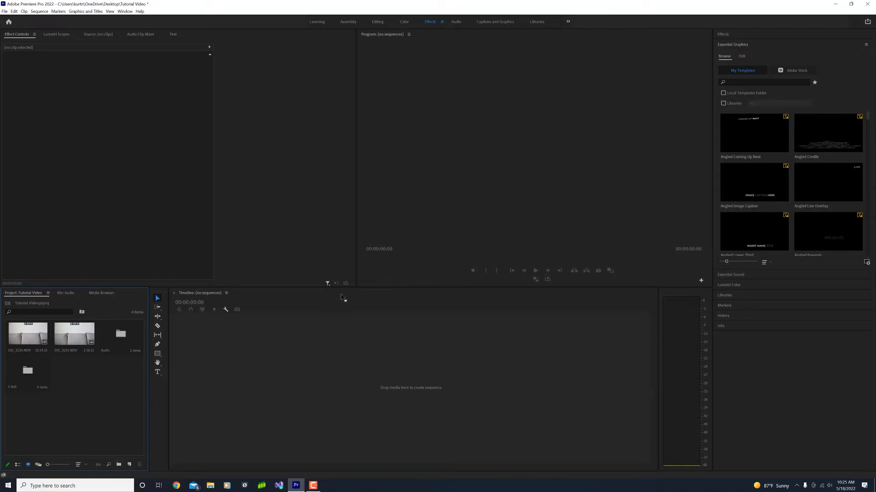
mouse_move(355, 288)
left_mouse_down()
mouse_move(355, 253)
mouse_move(355, 298)
left_mouse_up()
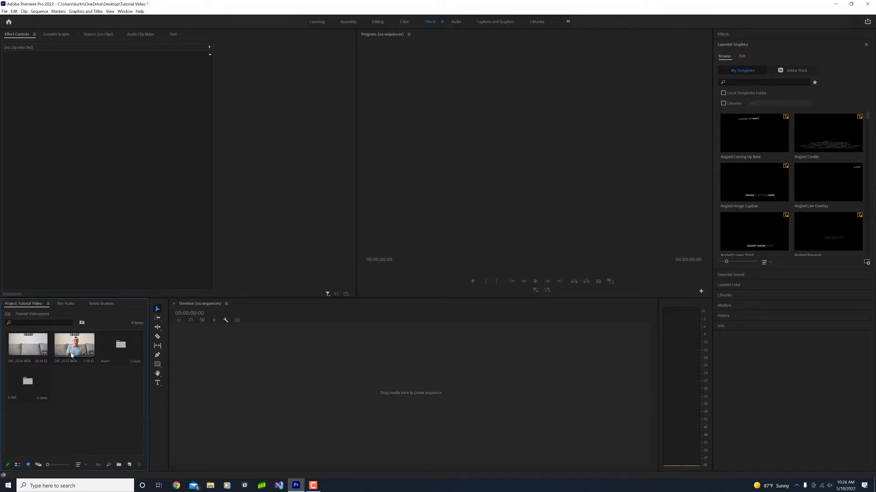
Create a sequence from the long talking-head clip DSC_0256 by placing it in the empty timeline.
left_click(73, 349)
left_click(41, 340)
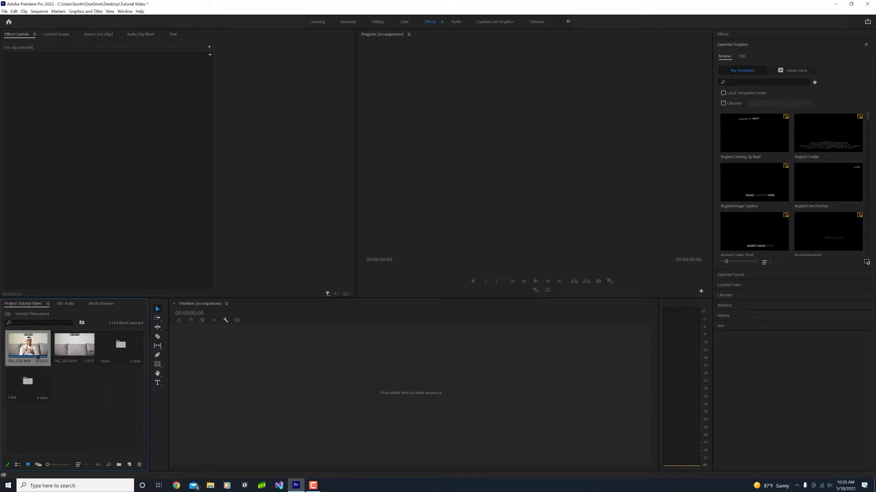
left_click_drag(267, 400, 267, 400)
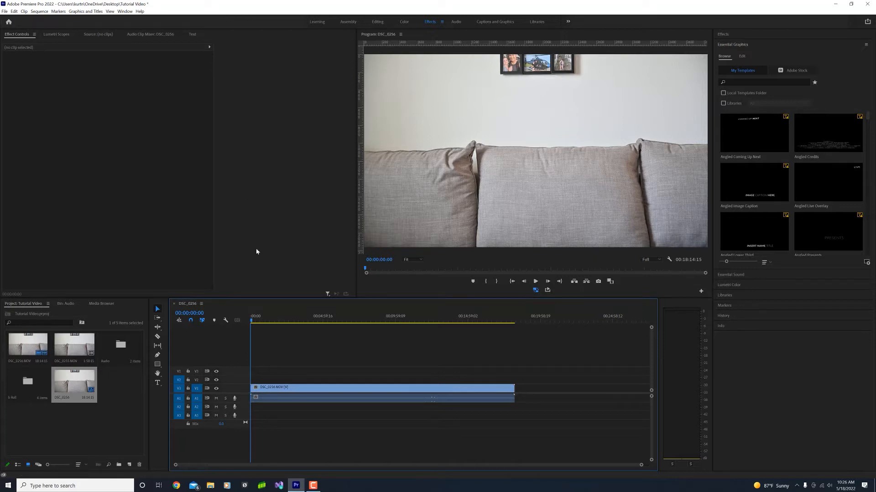
Trim the start of the DSC_0256 clip to 00:00:55:05, where the talking begins.
mouse_move(252, 322)
left_mouse_down()
mouse_move(276, 322)
mouse_move(251, 322)
left_mouse_up()
left_click_drag(252, 322, 265, 329)
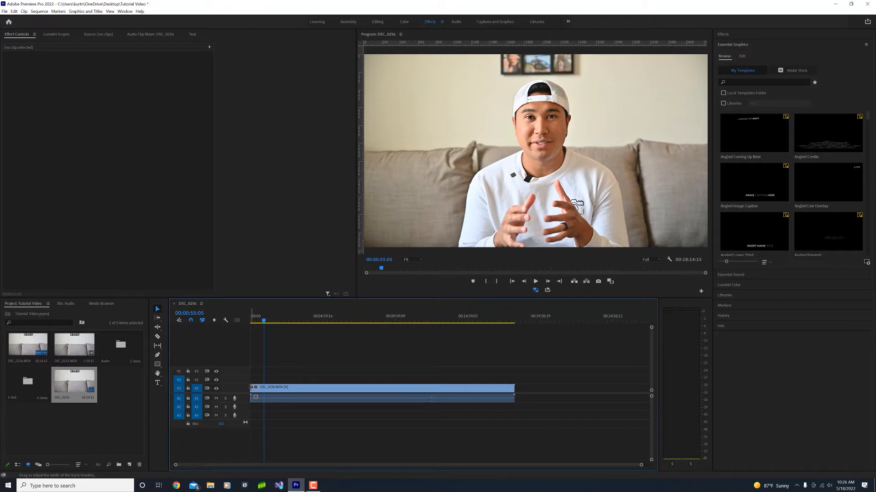
left_click_drag(251, 387, 267, 396)
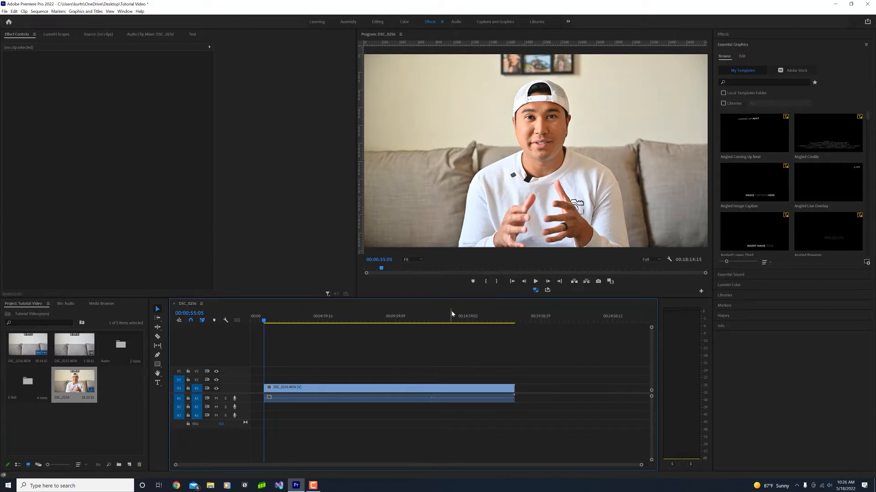
Trim the end of the DSC_0256 clip back to 00:18:01:06.
left_click(473, 315)
left_click_drag(473, 315, 512, 329)
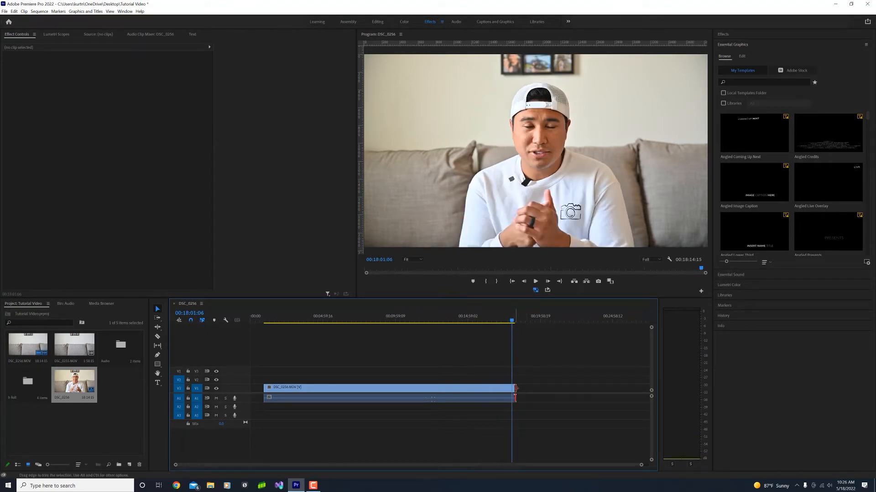
left_click_drag(516, 388, 512, 389)
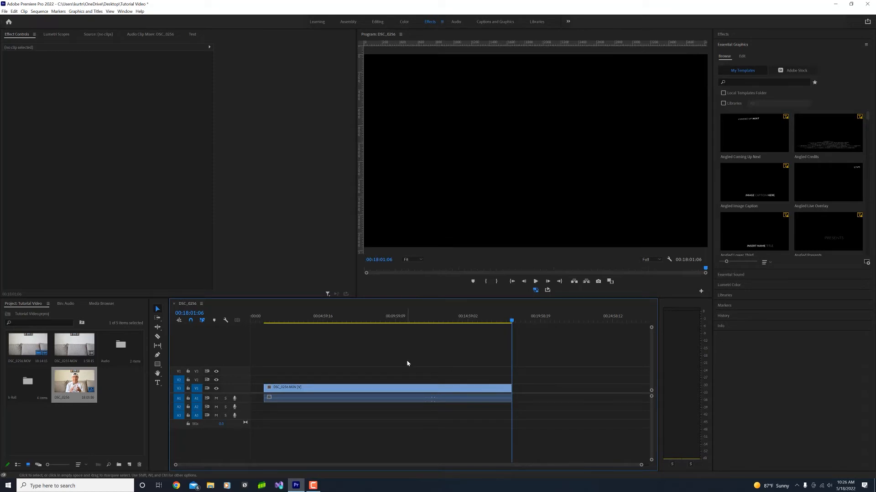
Find the start of the unwanted section in DSC_0256 and split the clip at 00:12:01:18 with the Razor tool.
left_click_drag(264, 316, 358, 337)
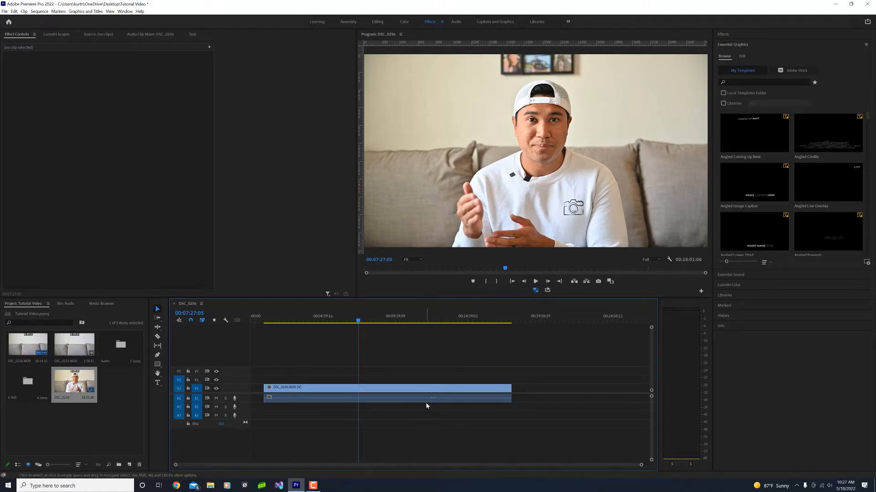
mouse_move(421, 321)
left_mouse_down()
mouse_move(445, 321)
mouse_move(361, 321)
mouse_move(425, 330)
left_mouse_up()
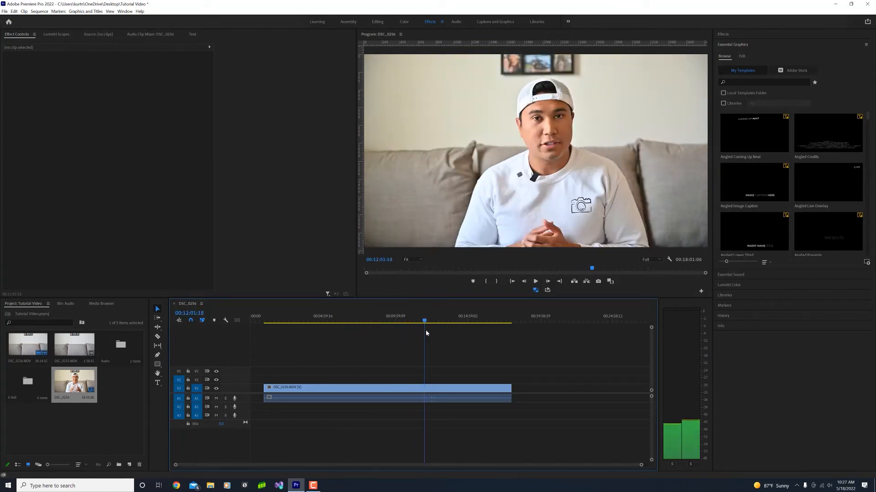
left_click(158, 337)
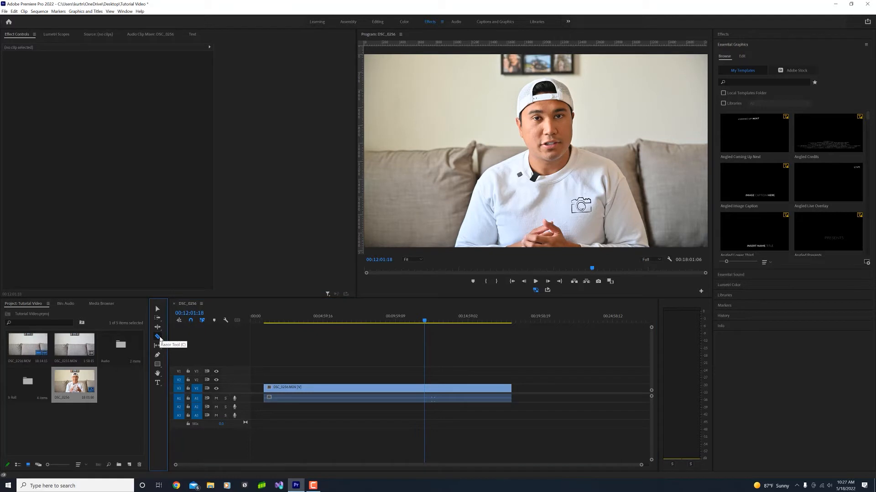
left_click(427, 390)
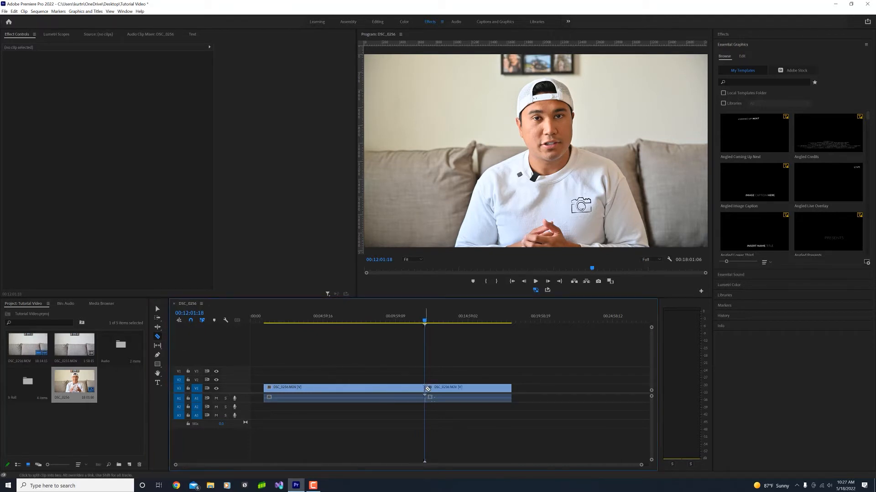
Split the second part of the clip at 00:12:59:19 and delete the short middle segment.
left_click(431, 321)
left_click_drag(432, 323, 439, 323)
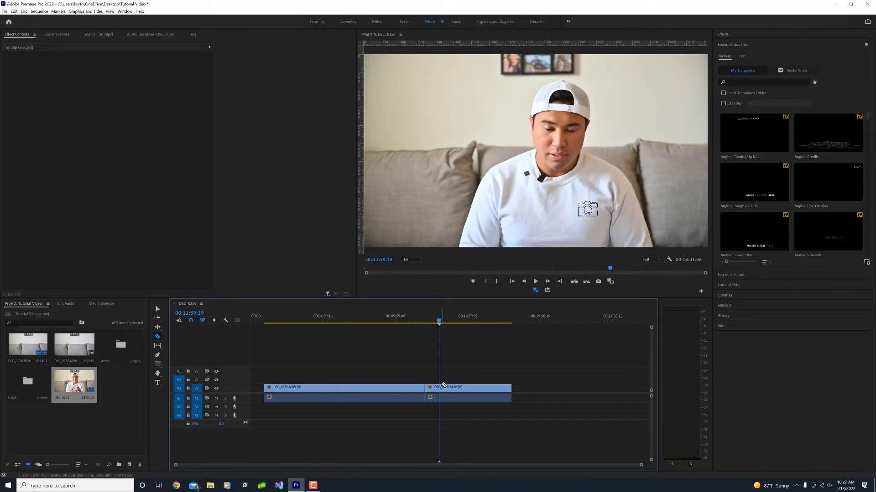
left_click(438, 387)
left_click(157, 309)
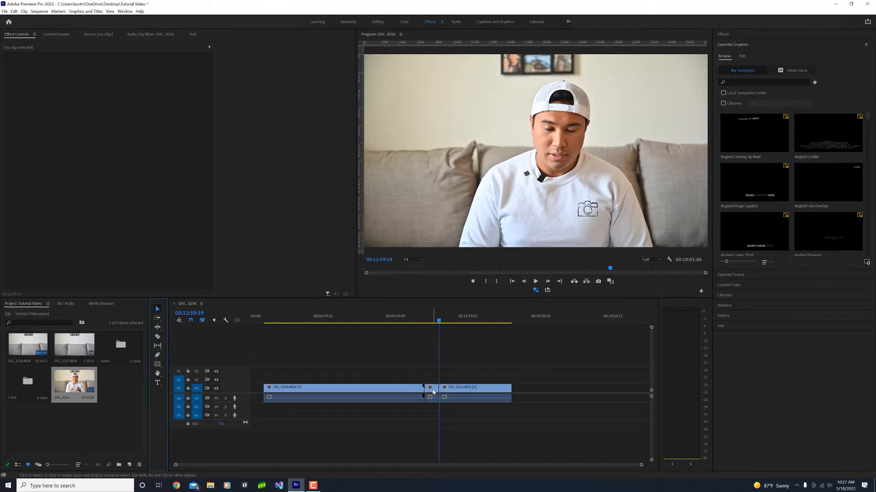
left_click(433, 389)
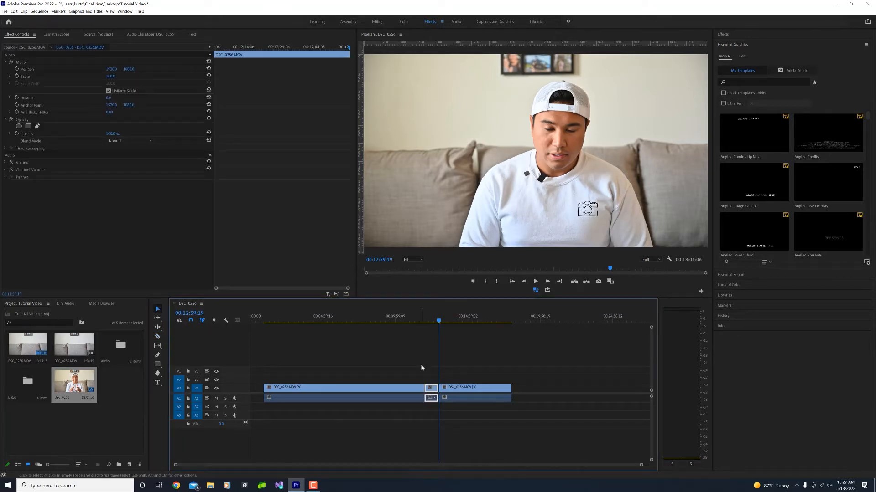
key("Delete")
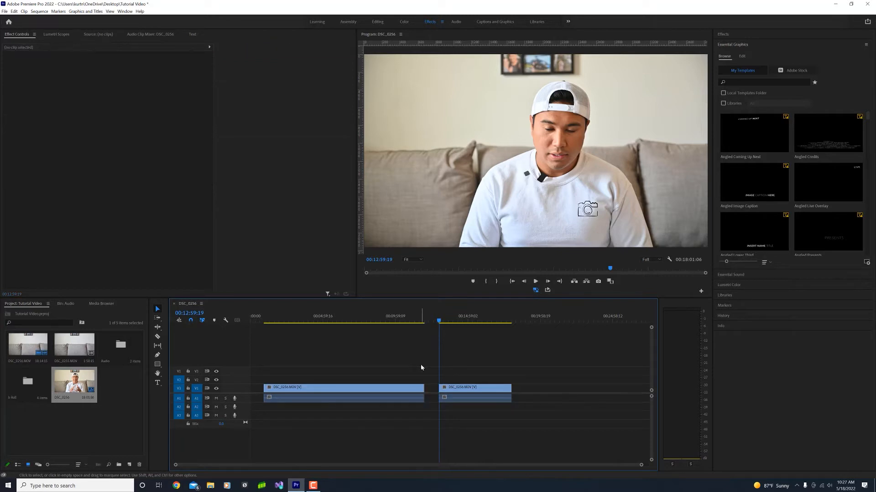
Try closing the gap by sliding the last segment against the first one, and undo the move.
left_click_drag(436, 321, 387, 329)
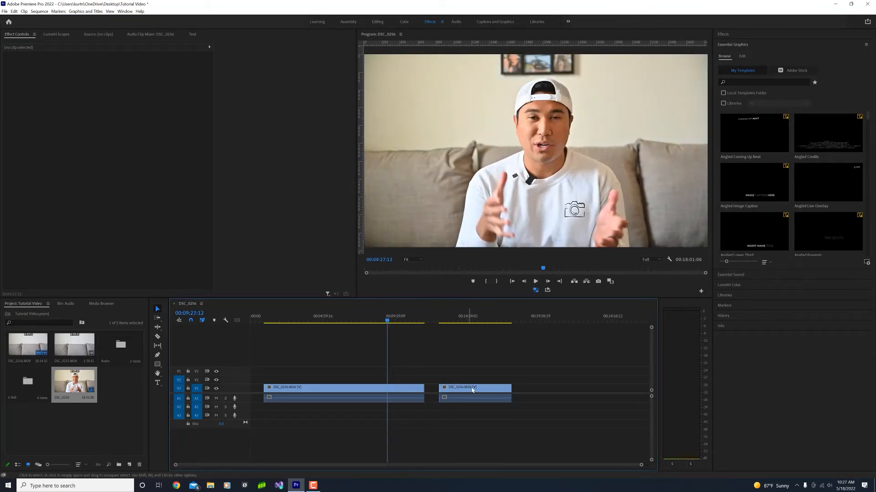
left_click(496, 387)
left_click_drag(496, 388, 485, 391)
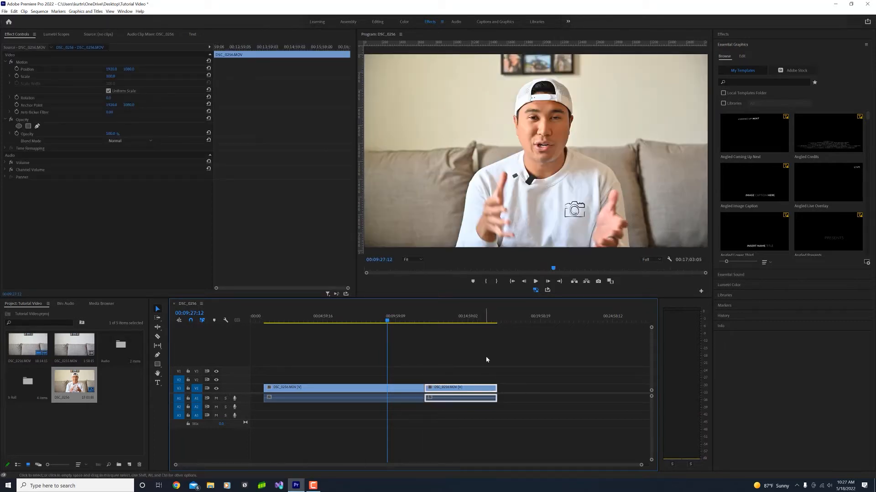
left_click(485, 358)
key("ctrl+z")
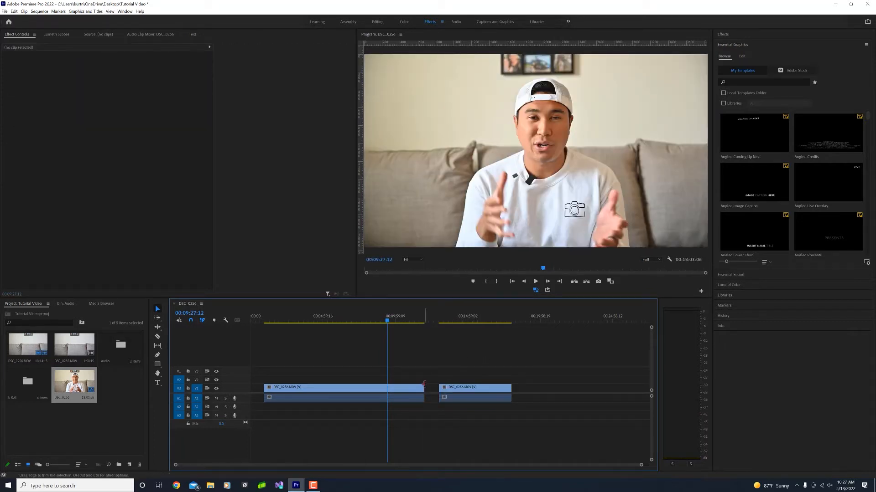
Ripple delete the gap between the two segments and the empty space before the first one, and return the playhead to the start.
right_click(428, 390)
left_click(445, 394)
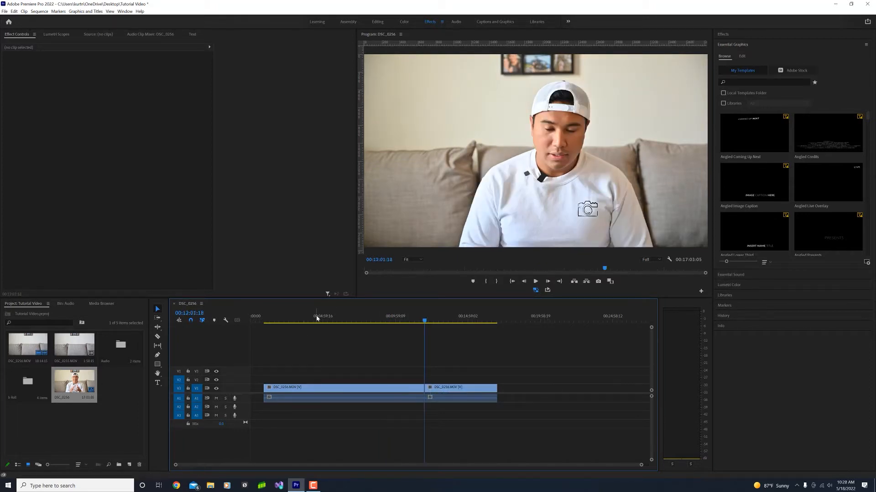
mouse_move(315, 314)
left_mouse_down()
mouse_move(244, 309)
mouse_move(298, 319)
left_mouse_up()
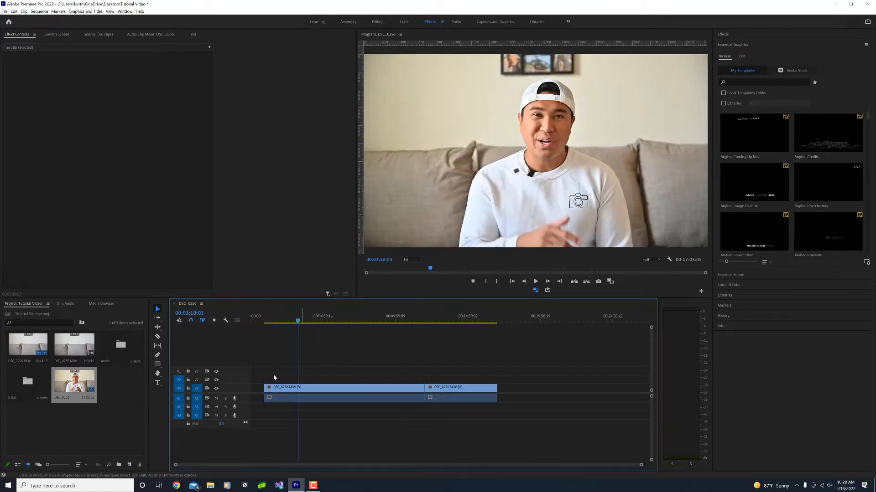
right_click(259, 387)
left_click(279, 390)
key("Home")
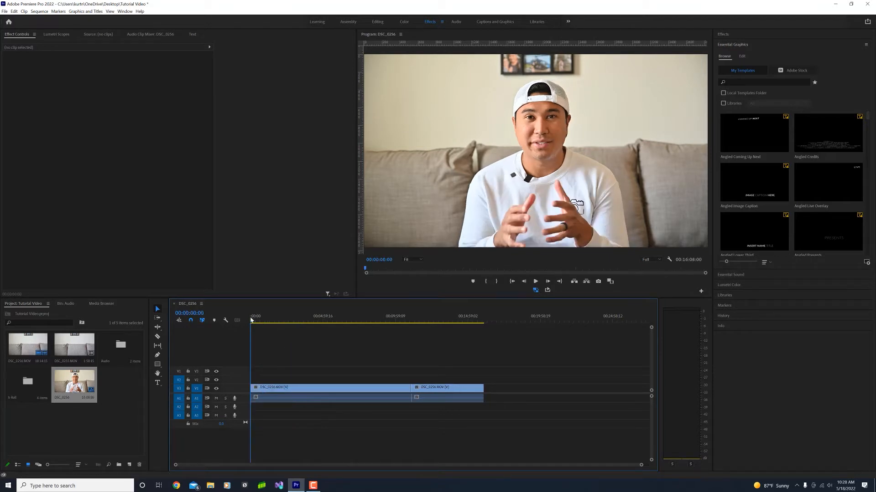
left_click_drag(252, 322, 245, 349)
Open the first clip of the B-Roll bin in the Source monitor and mark its In point at 00:00:00:107.
double_click(43, 383)
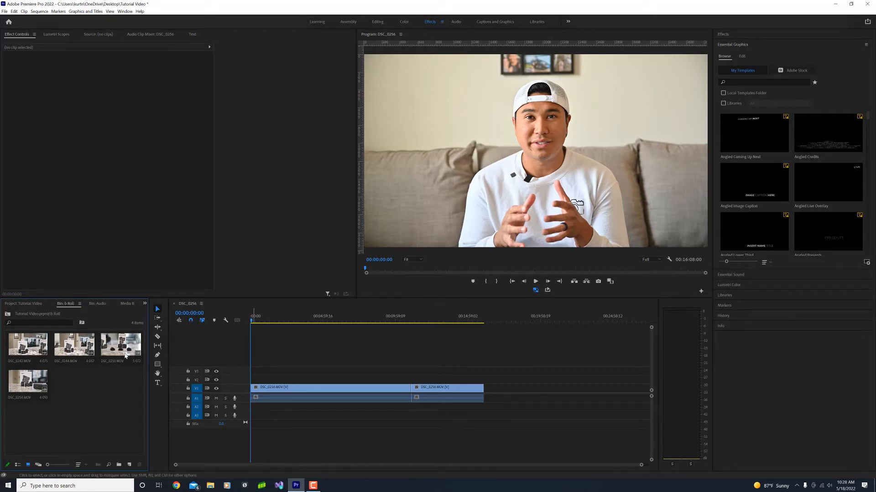
double_click(32, 347)
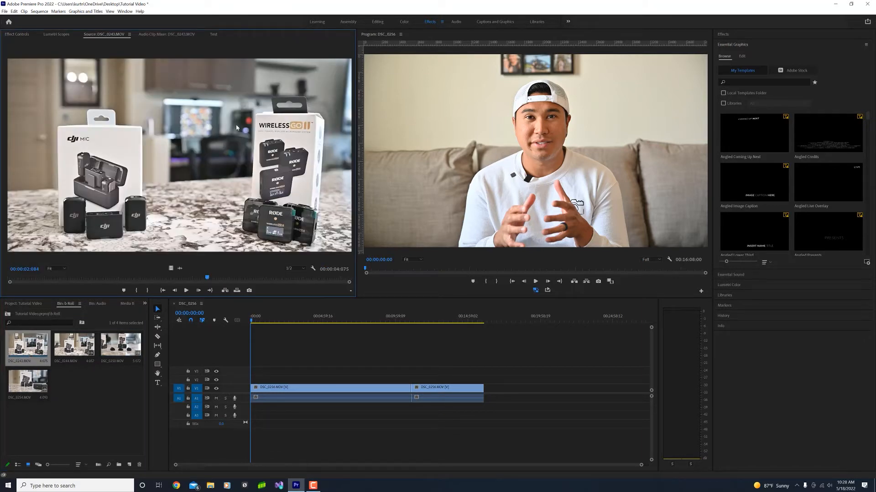
left_click(208, 279)
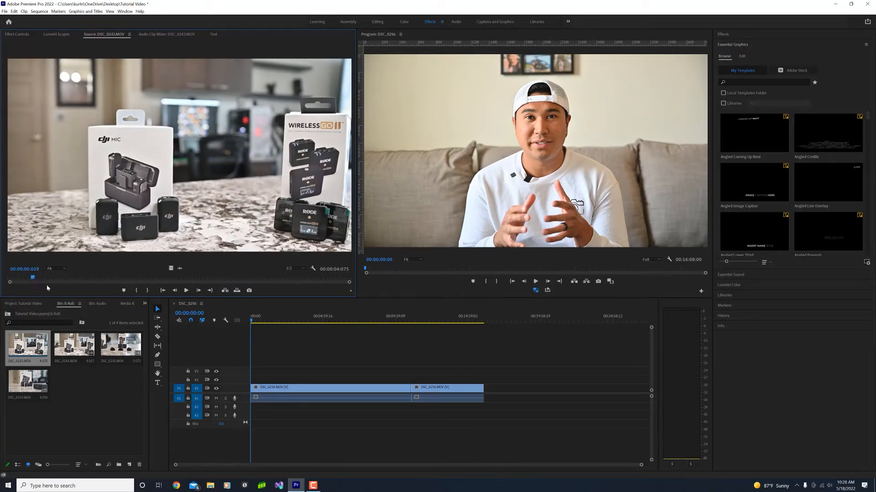
left_click(22, 280)
left_click_drag(59, 283, 75, 294)
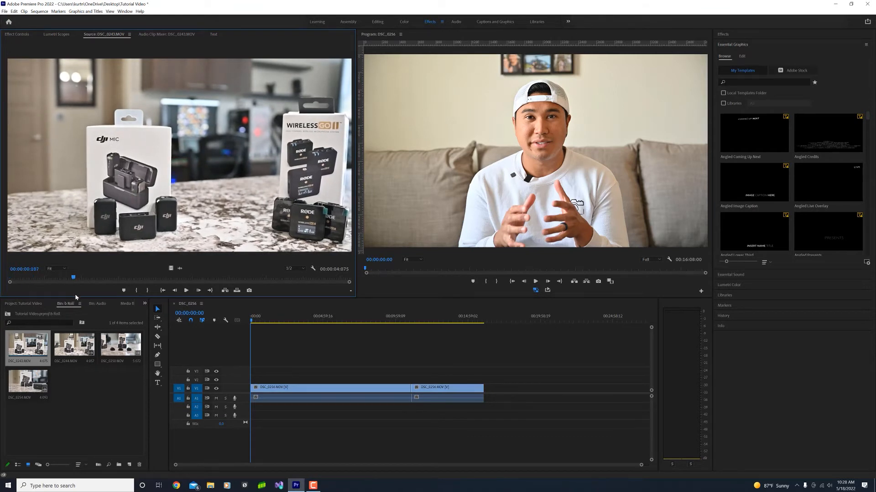
key("i")
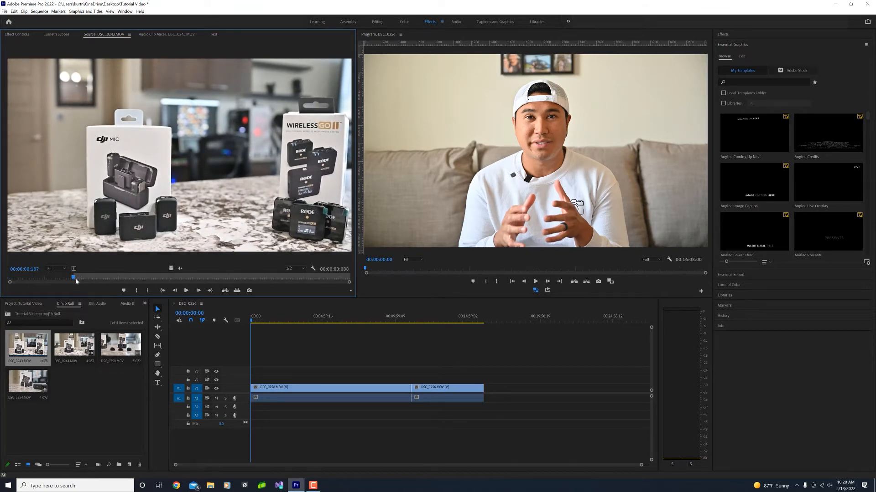
Mark the B-roll clip's Out point at 00:00:03:073 and add the marked portion at the end of the sequence.
left_click_drag(72, 282, 277, 286)
key("o")
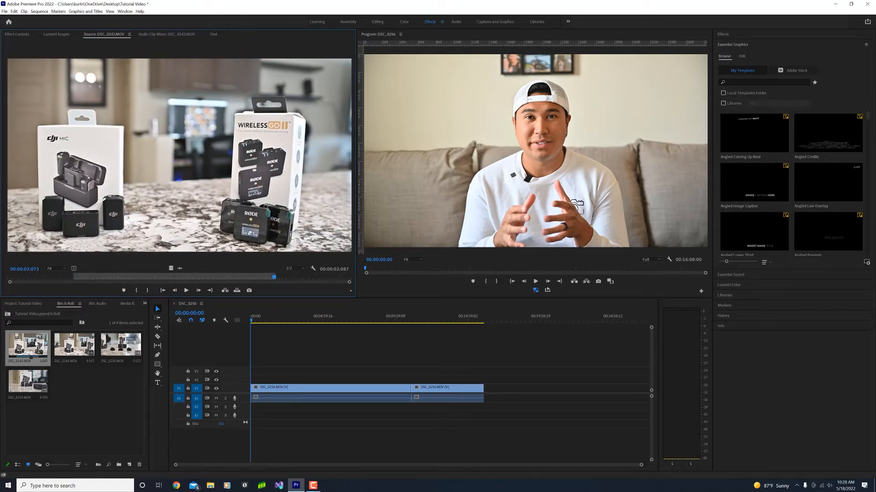
left_click_drag(38, 347, 506, 365)
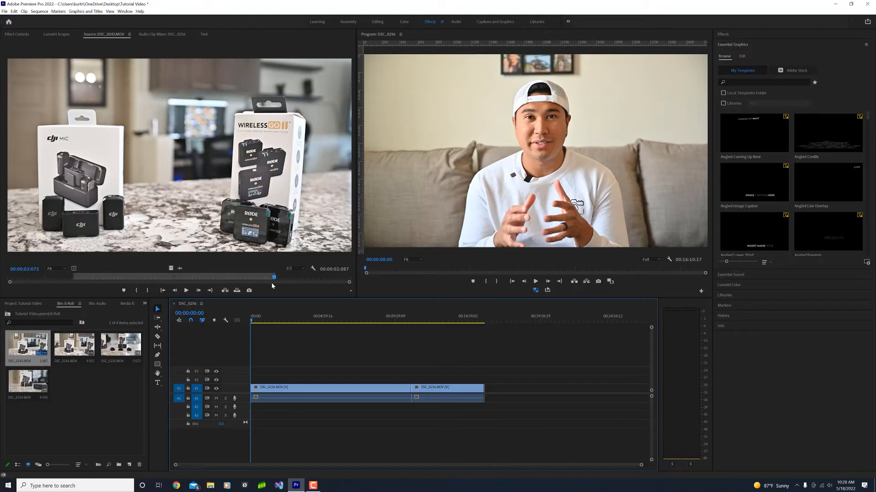
Examine the cut between the last talking-head segment and the B-roll clip at the sequence's end, comparing how each fills the frame.
left_click(482, 321)
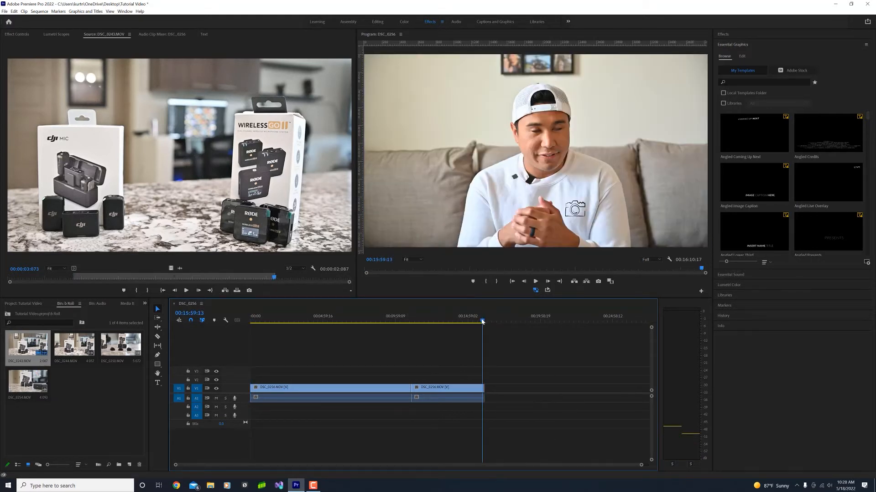
left_click_drag(482, 320, 481, 321)
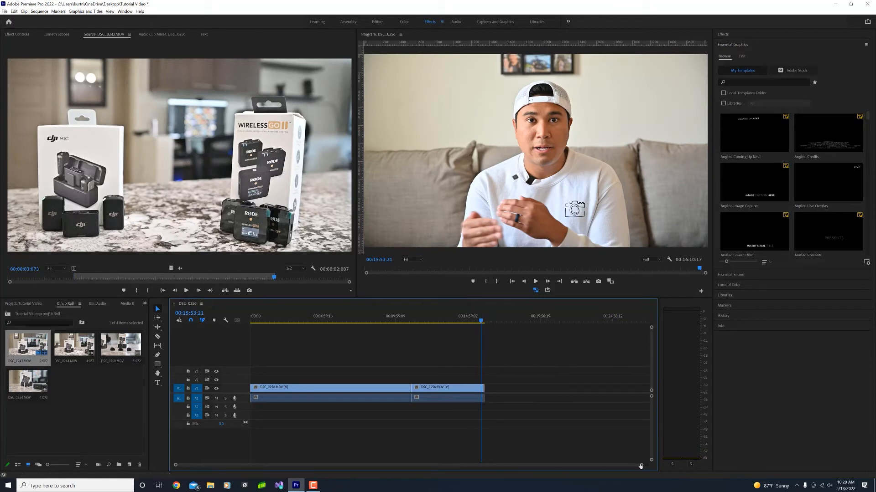
left_click_drag(640, 466, 554, 463)
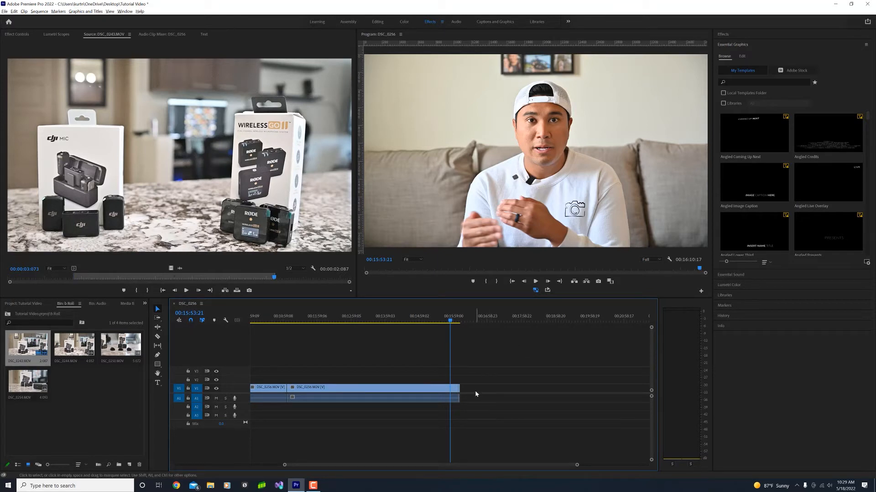
scroll(474, 391, "up", 4)
scroll(459, 389, "up", 2)
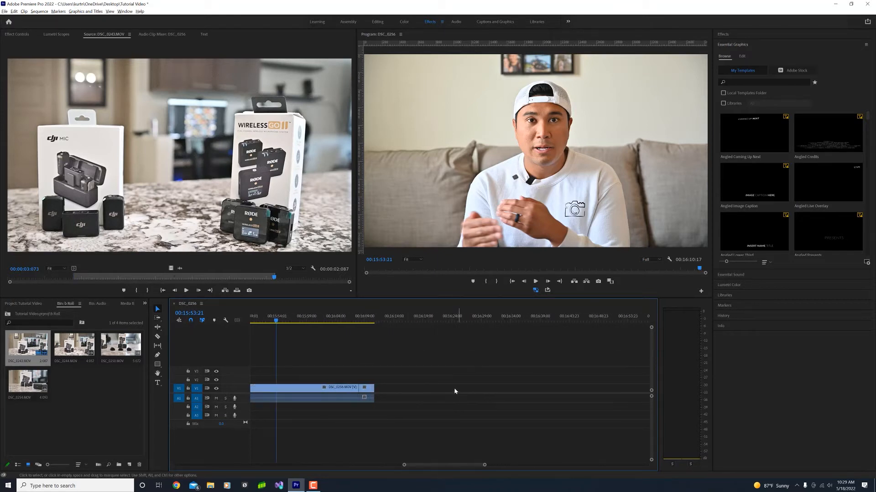
left_click(360, 321)
key("space")
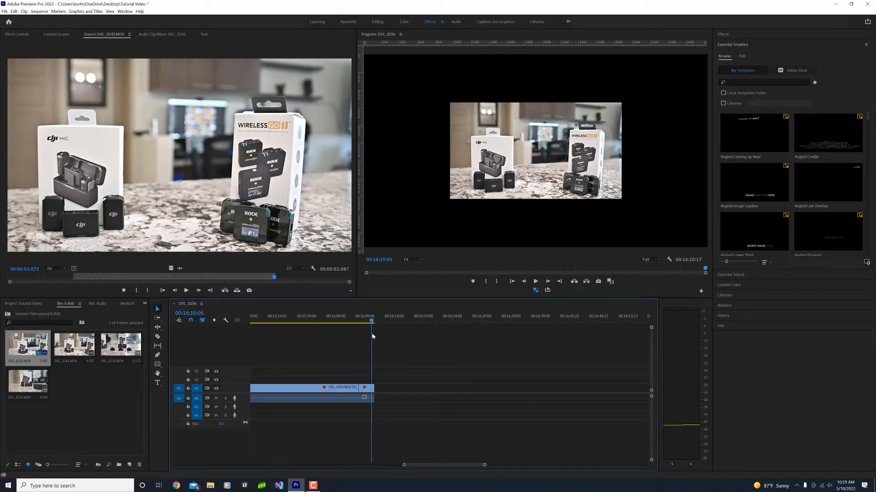
left_click_drag(372, 337, 351, 336)
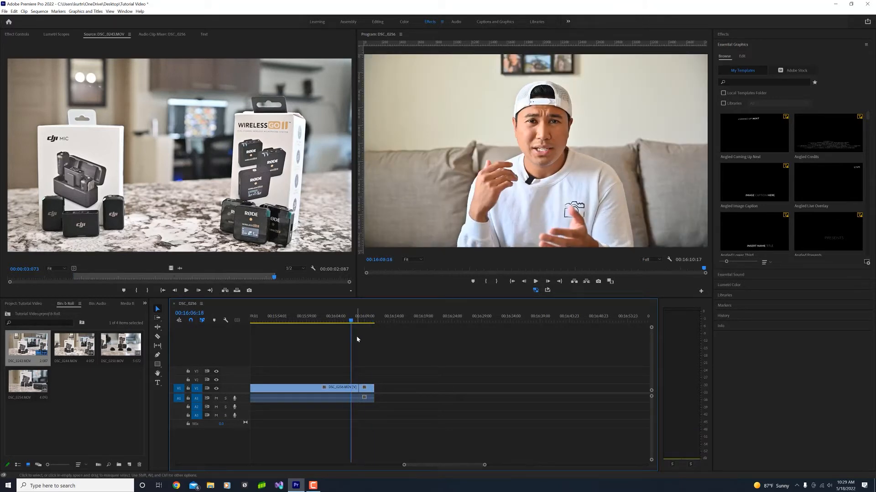
left_click(343, 394)
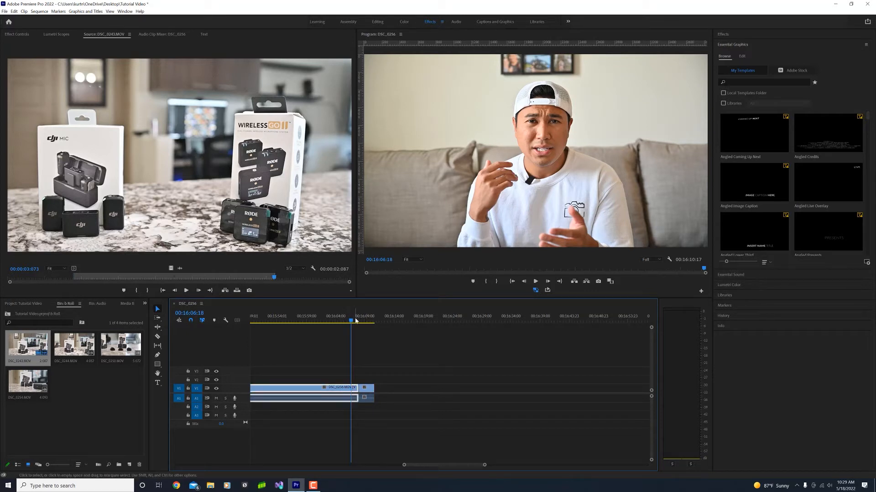
left_click(367, 393)
left_click(365, 393)
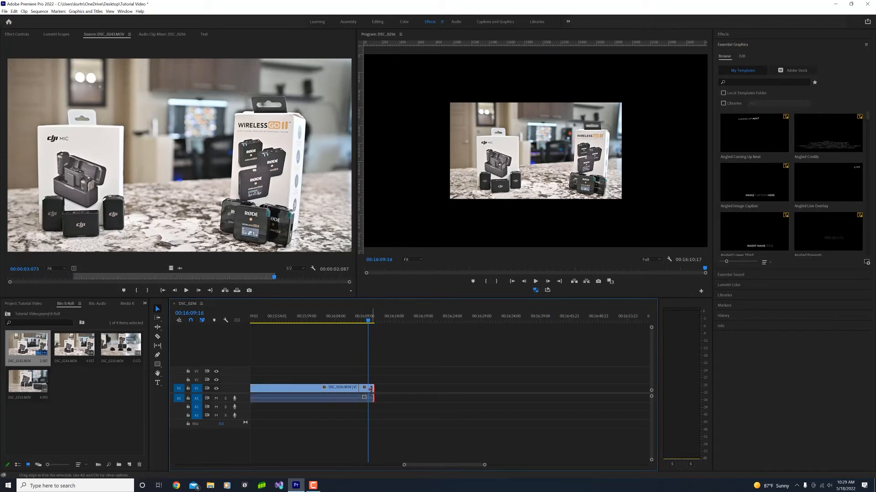
left_click(358, 321)
left_click_drag(358, 321, 341, 321)
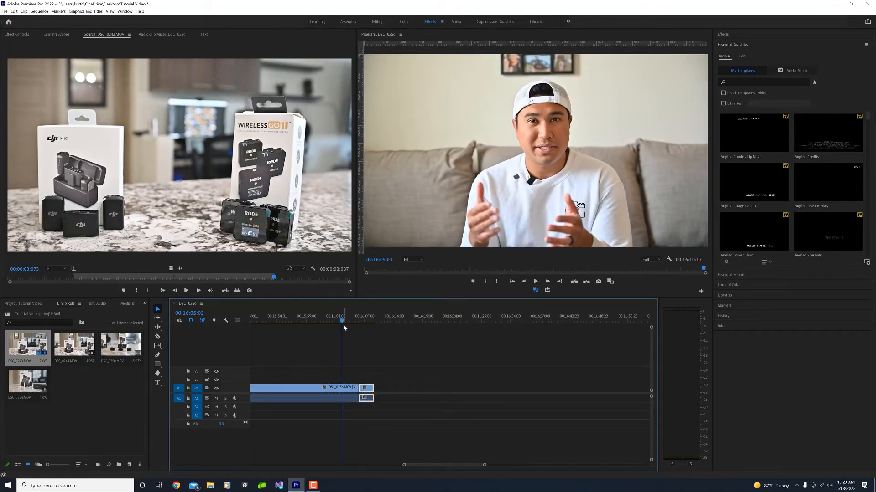
Set the sequence's frame size to 1920 × 1080 and check both the B-roll clip and the talking-head segment in the new frame.
left_click(39, 11)
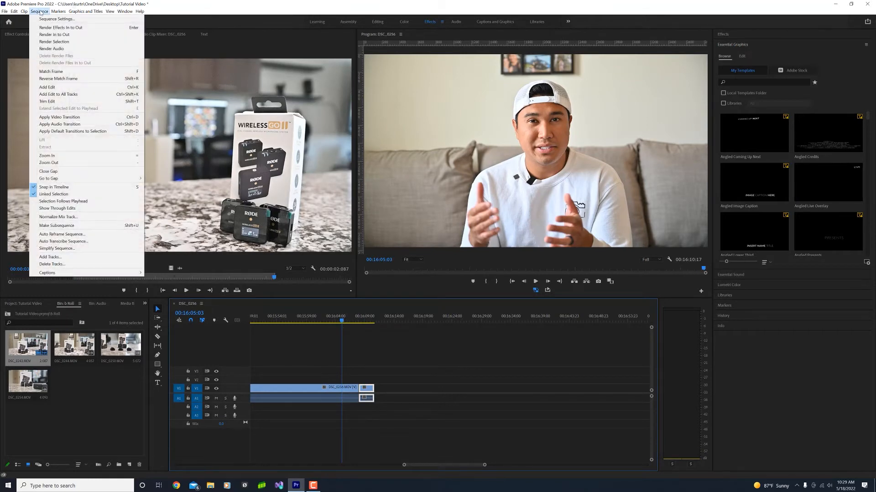
left_click(45, 17)
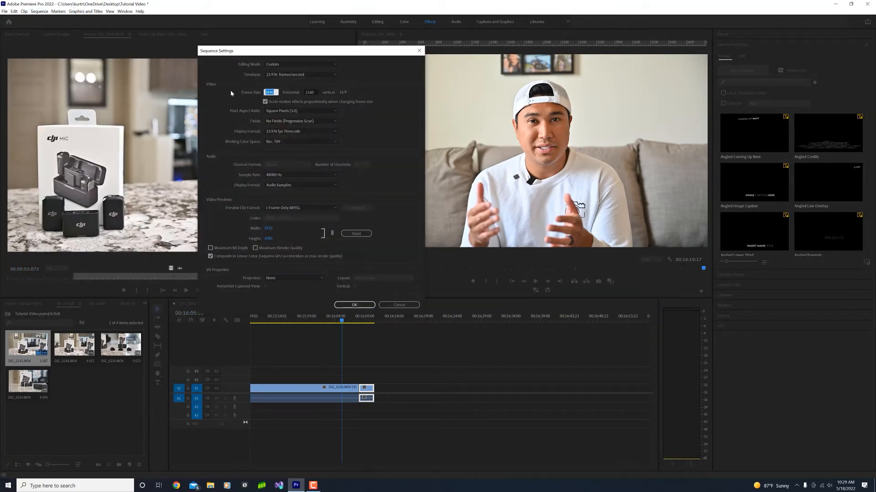
type("1920")
key("Tab")
type("10")
left_click(359, 305)
left_click(371, 323)
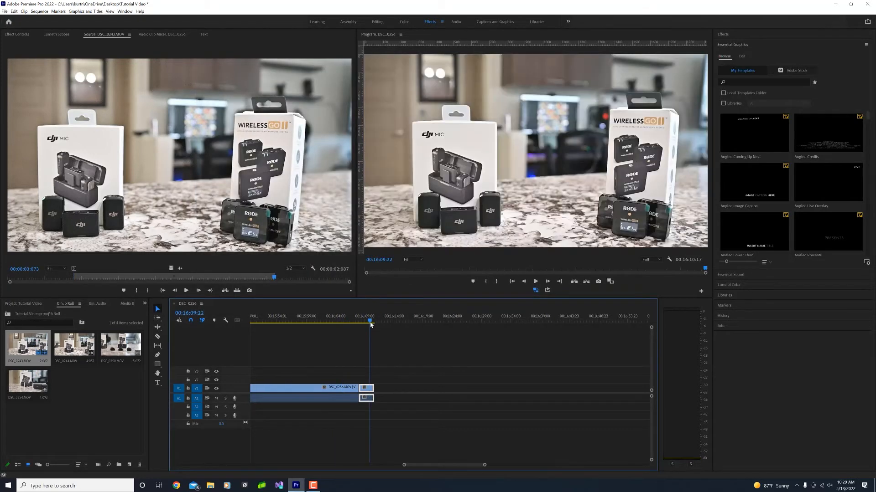
left_click_drag(370, 324, 366, 323)
left_click_drag(365, 324, 347, 328)
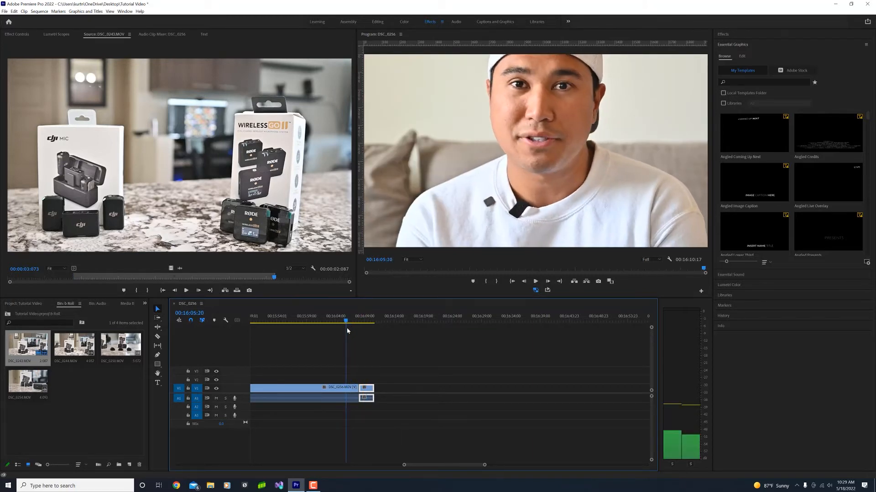
Apply Scale to Frame Size to the last talking-head segment and check it against the B-roll clip.
right_click(313, 393)
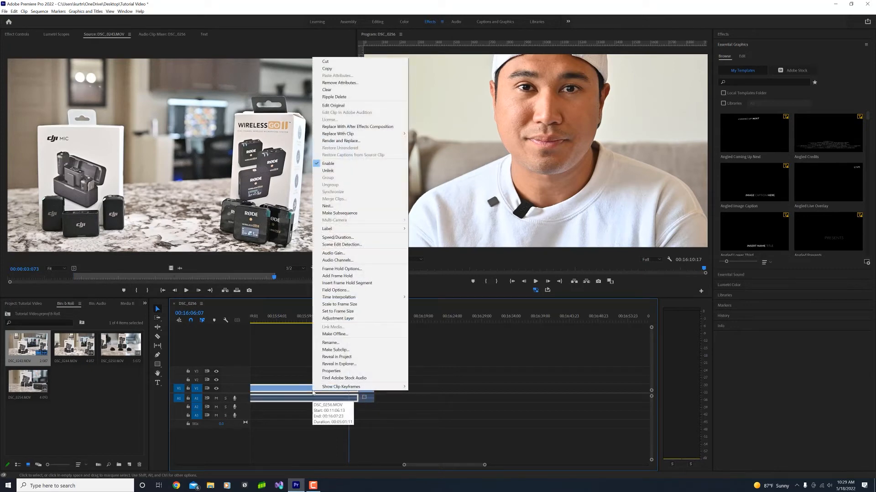
left_click(368, 306)
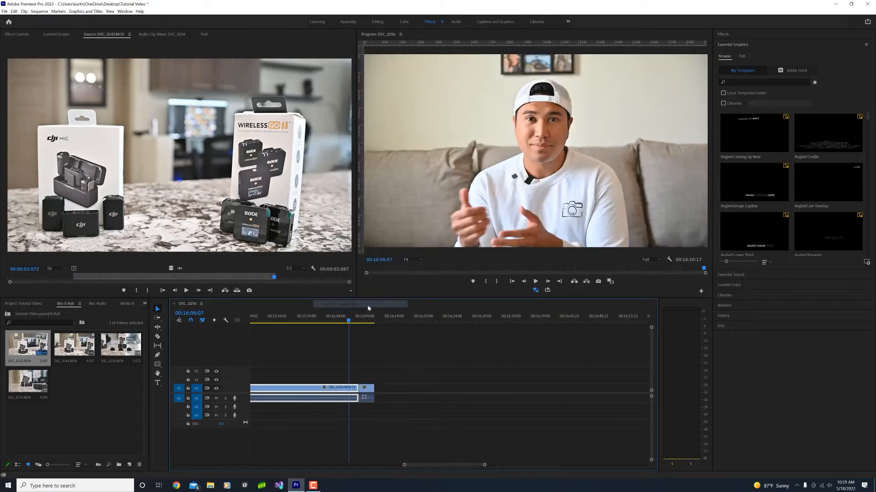
left_click_drag(351, 321, 364, 323)
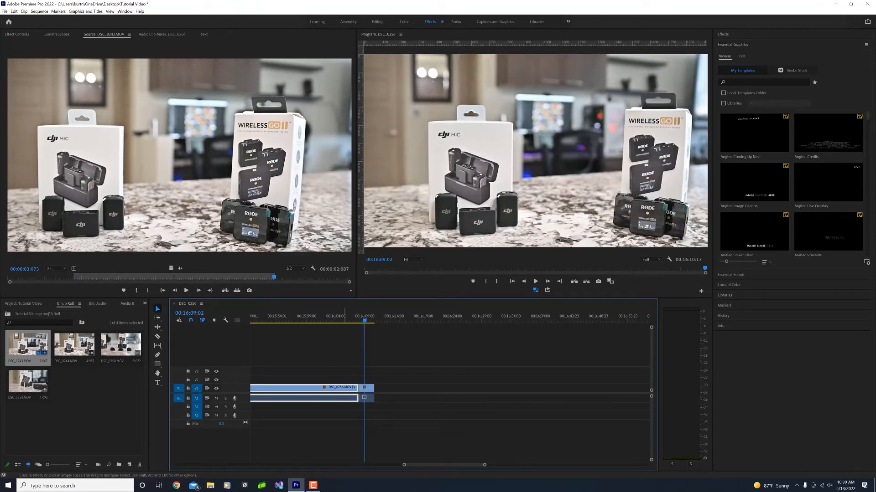
Add only the video of the marked B-roll portion to track V1 at the end of the sequence.
left_click(169, 268)
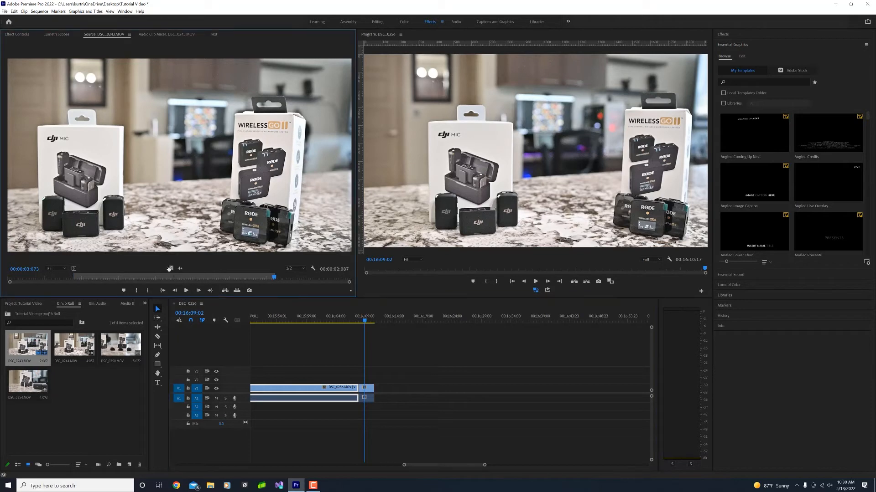
left_click_drag(169, 269, 376, 390)
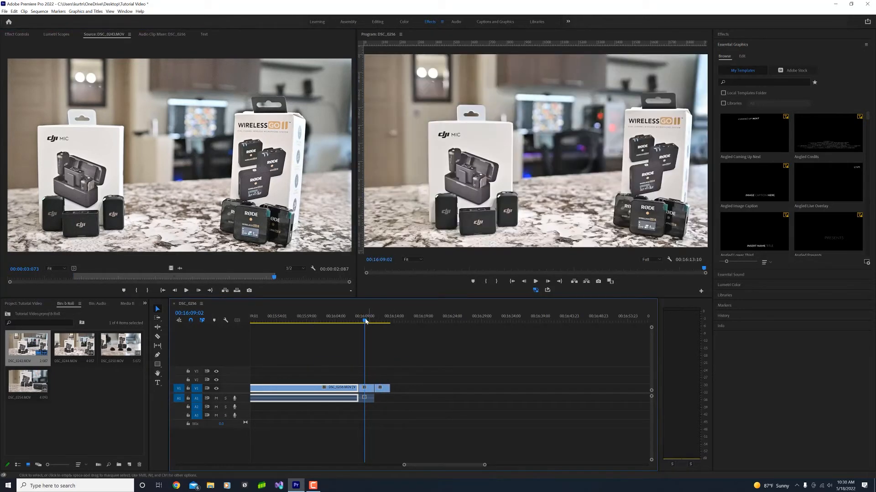
mouse_move(365, 320)
left_mouse_down()
mouse_move(385, 321)
mouse_move(355, 321)
left_mouse_up()
Add only the audio of DSC_0244.MOV beneath the last B-roll clip, trim its end to match the video, and review the result.
double_click(81, 351)
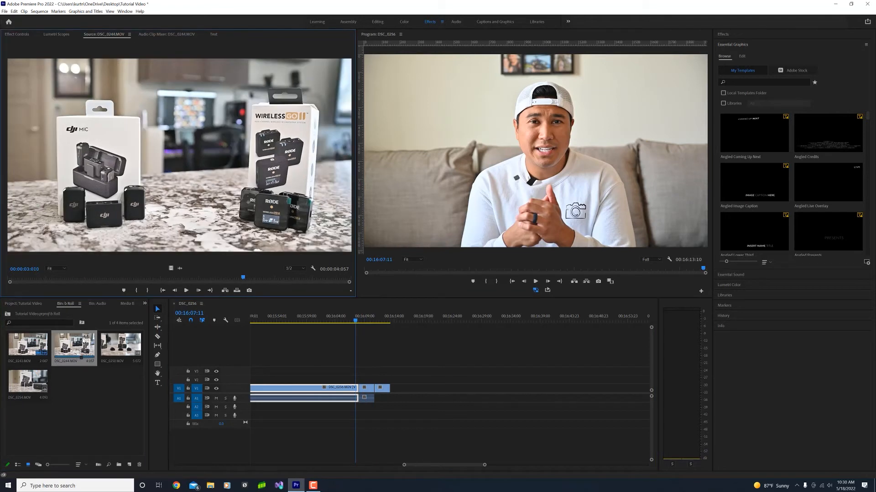
left_click_drag(242, 277, 221, 278)
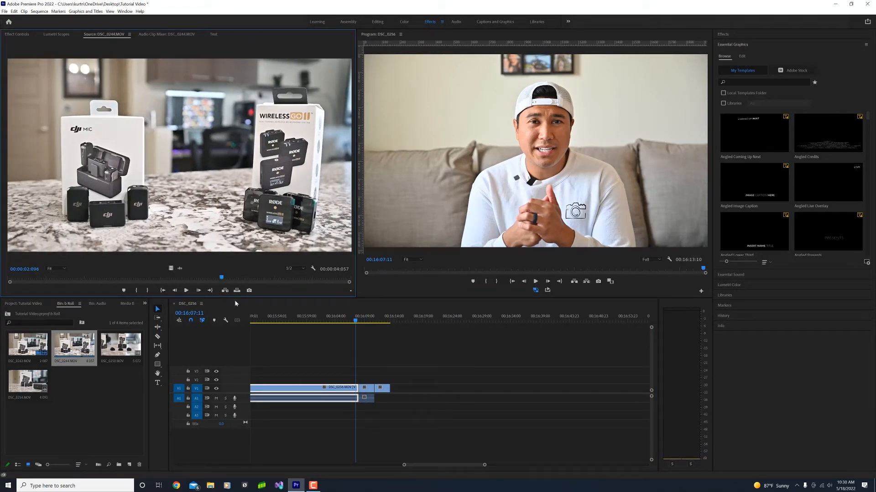
left_click_drag(390, 394, 433, 399)
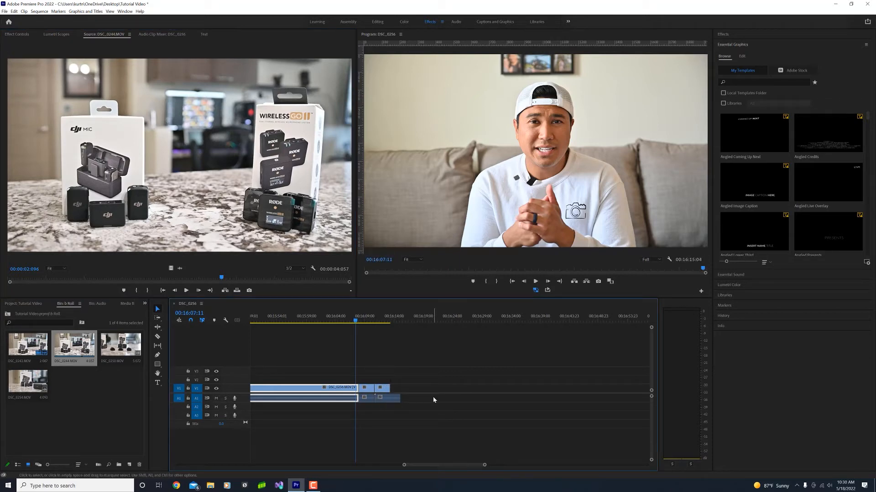
left_click_drag(361, 313, 376, 321)
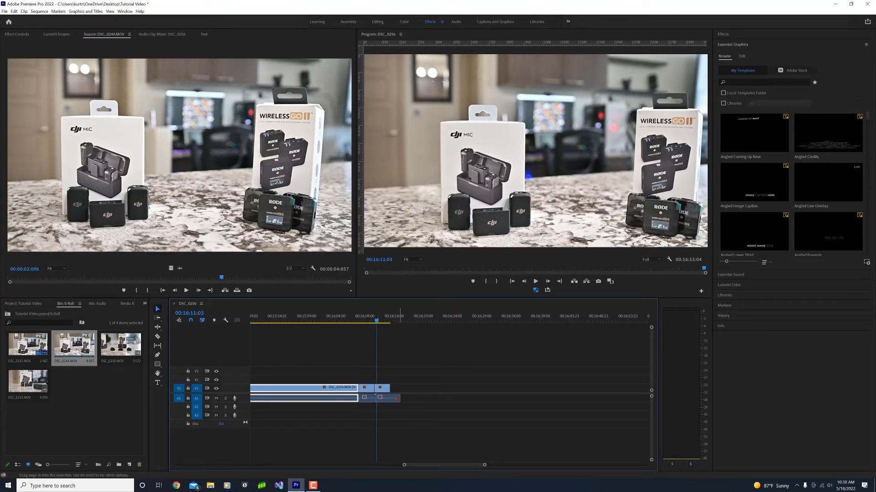
left_click_drag(398, 398, 389, 398)
left_click(380, 321)
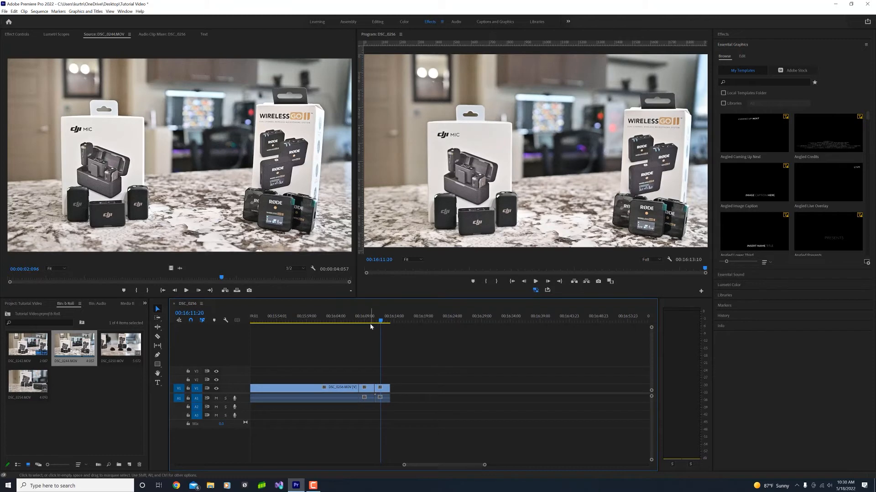
key("j")
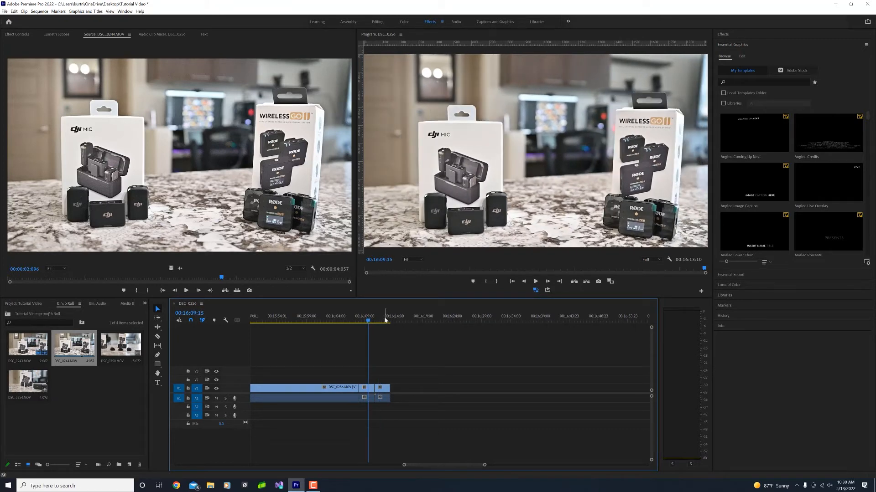
left_click_drag(372, 320, 336, 326)
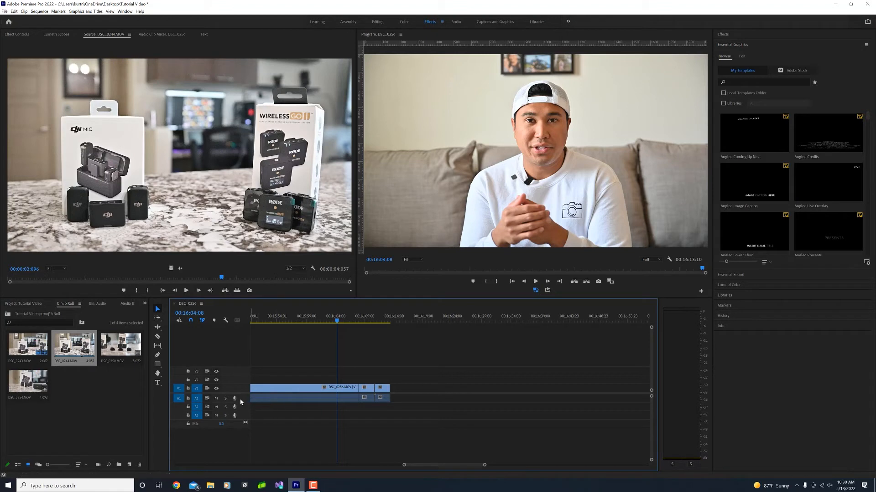
Enlarge audio track A1 to show its waveforms and play part of the talking-head segment to check its level.
scroll(303, 401, "up", 2)
scroll(252, 413, "up", 1)
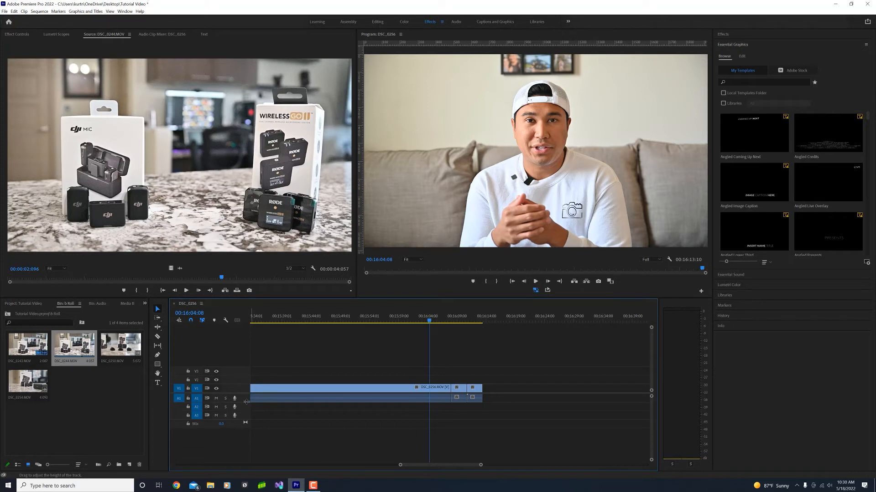
left_click_drag(247, 402, 245, 459)
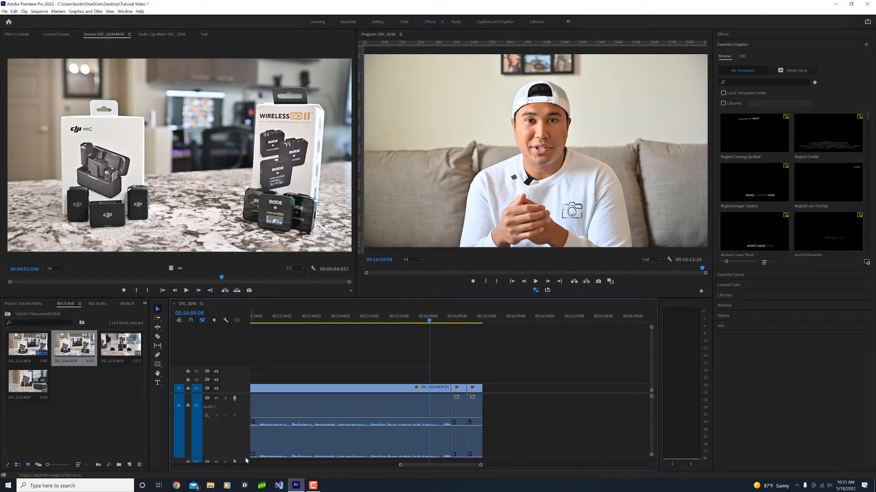
scroll(393, 432, "up", 10)
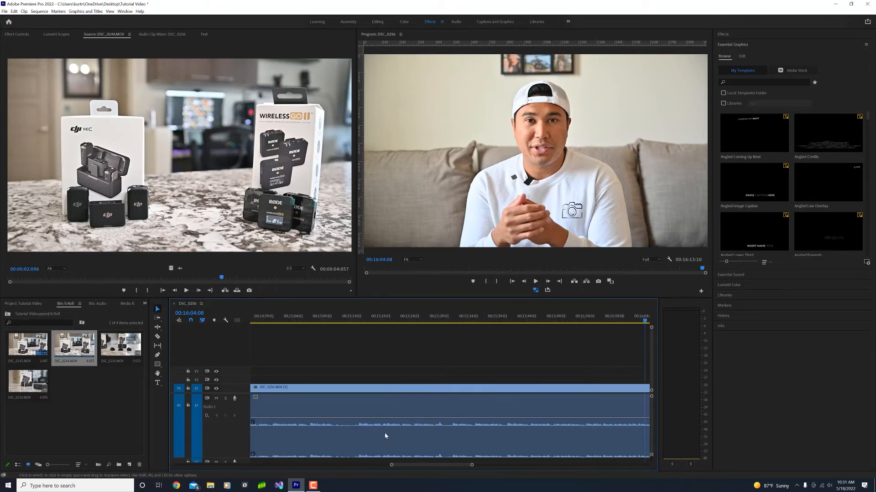
scroll(384, 436, "down", 5)
left_click(319, 317)
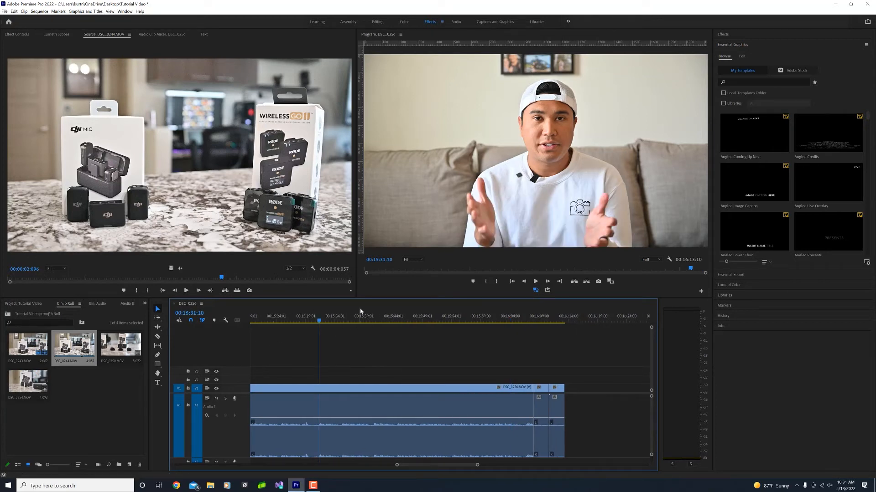
left_click(536, 282)
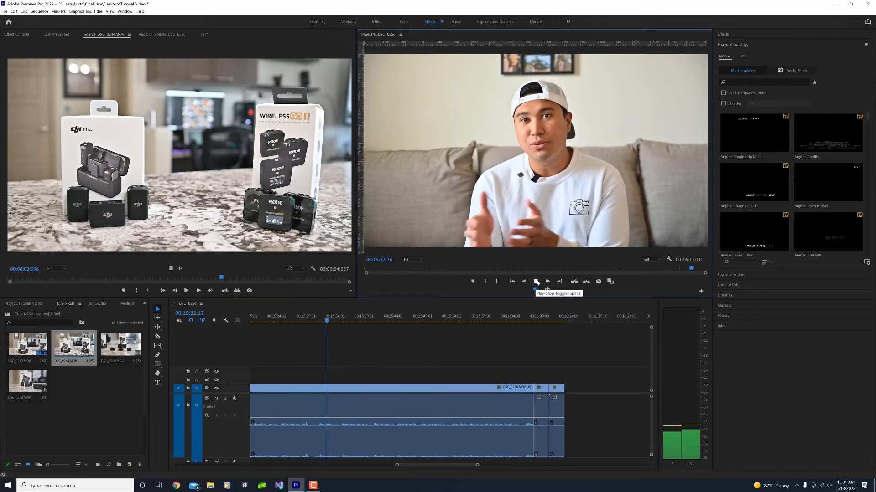
left_click_drag(330, 320, 375, 339)
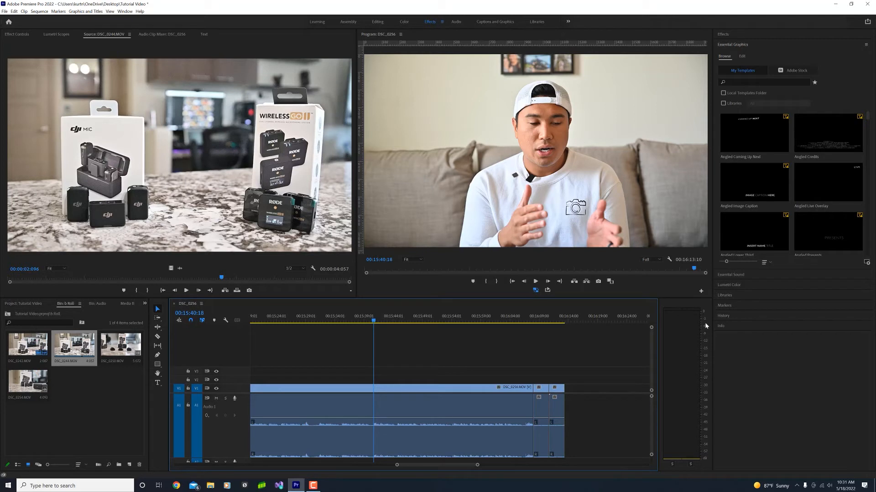
Raise the talking-head segment's audio gain with the Adjust Gain option and play it back from an earlier point.
right_click(408, 431)
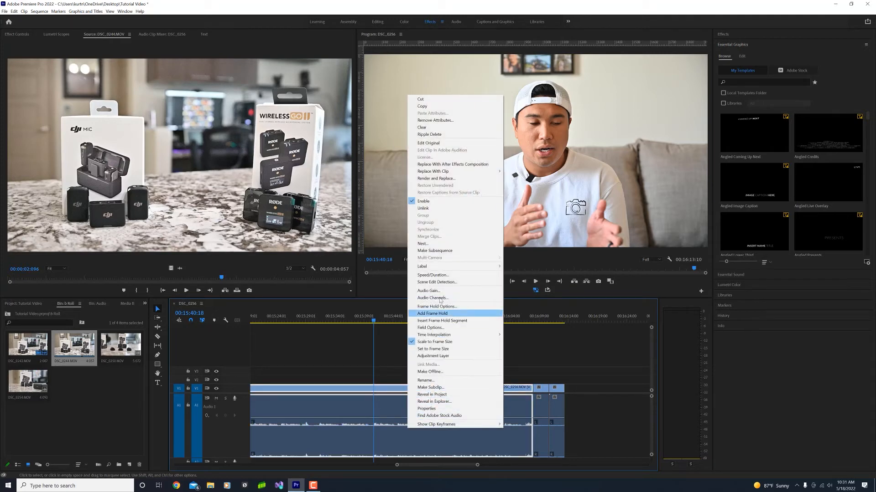
left_click(429, 291)
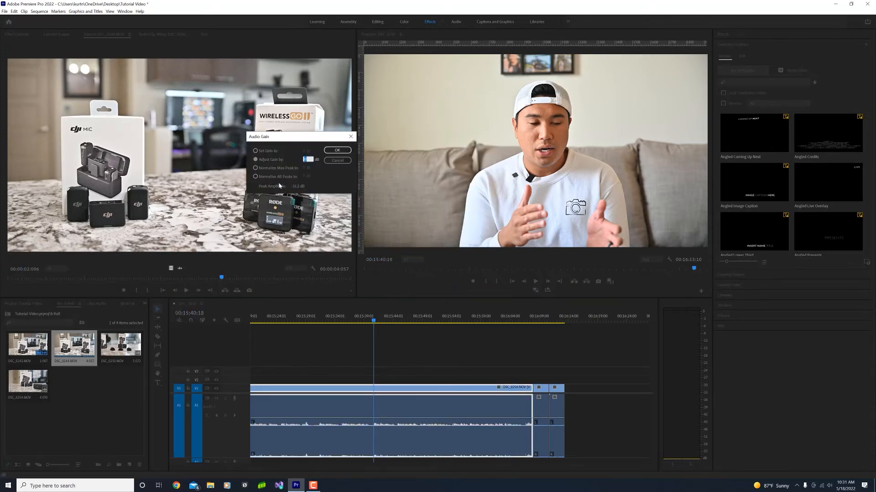
left_click(337, 151)
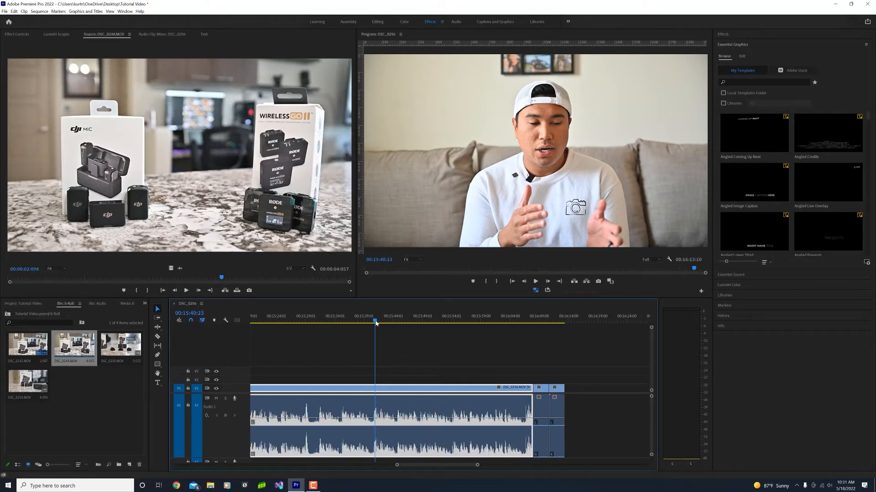
left_click_drag(375, 323, 346, 373)
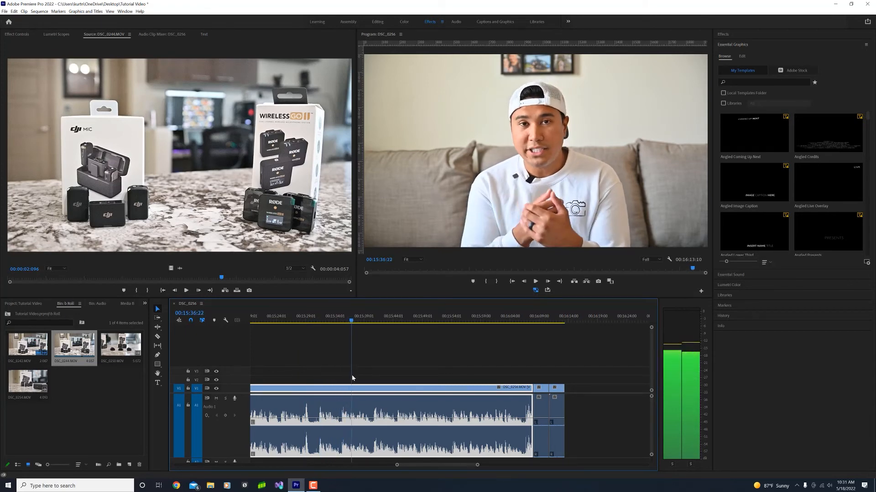
Stop playback and normalize all peaks of the talking-head segment through its Audio Gain settings.
key("space")
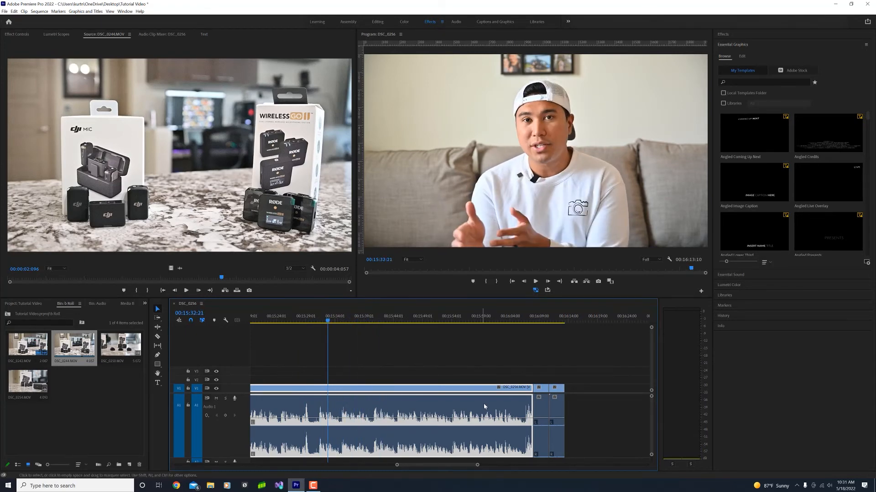
right_click(427, 440)
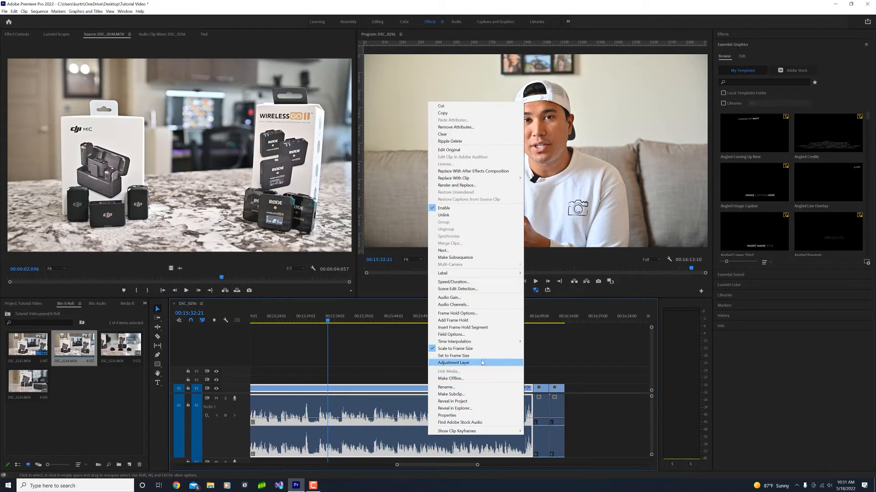
left_click(480, 298)
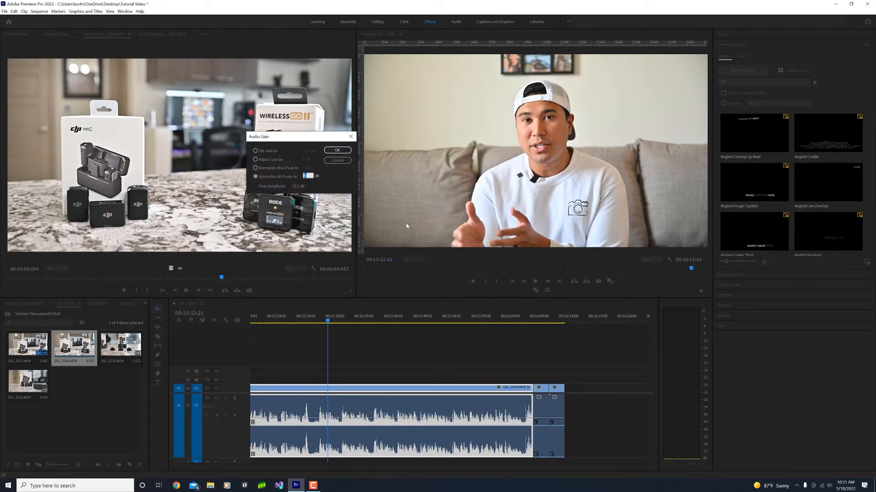
key("Return")
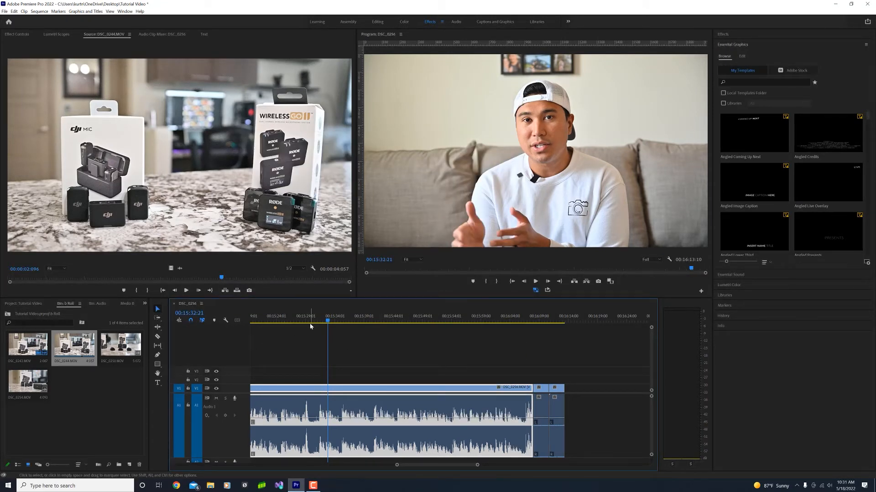
Play the normalized talking-head segment from several points and check its level on the audio meters.
left_click_drag(309, 327, 304, 326)
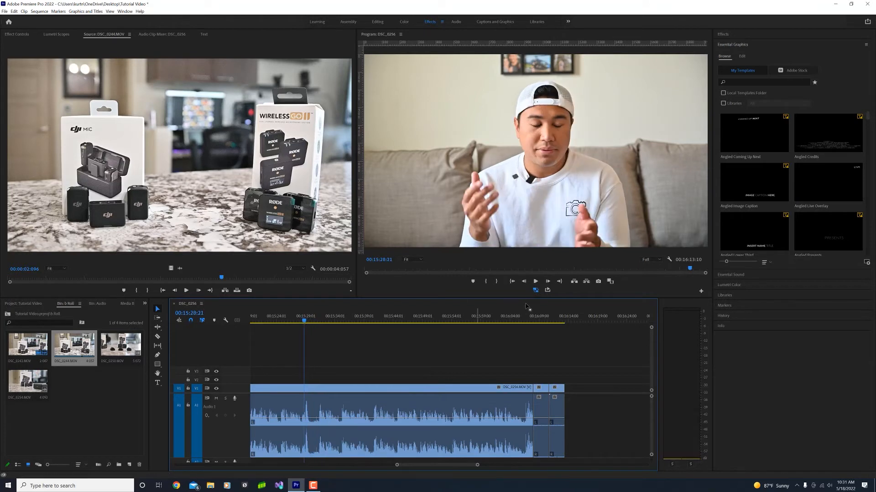
left_click(537, 283)
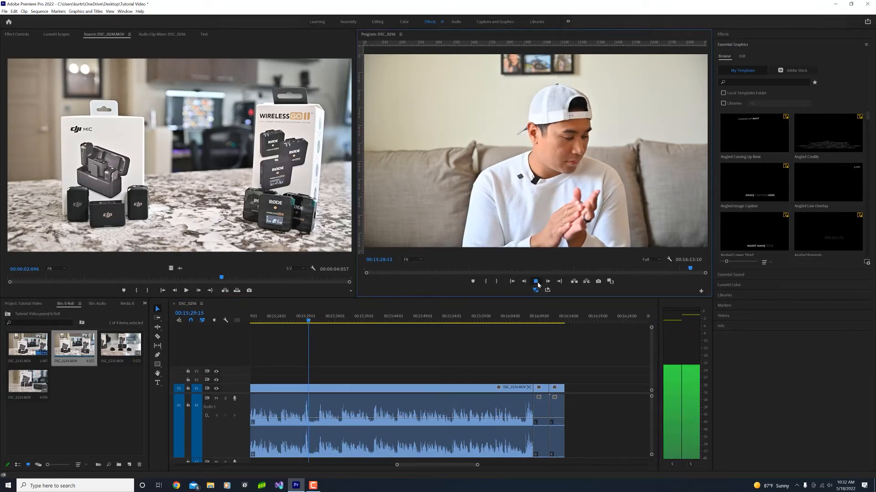
left_click(537, 282)
left_click_drag(315, 326, 340, 330)
left_click(535, 281)
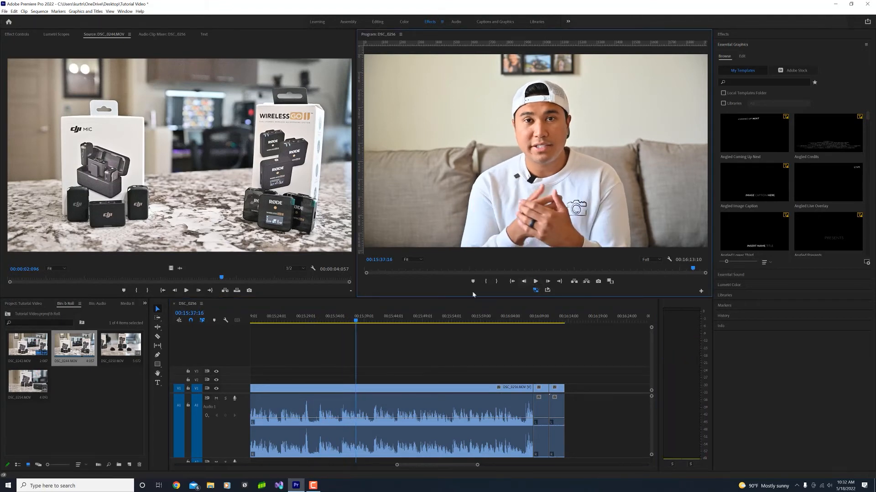
left_click_drag(354, 323, 341, 323)
key("space")
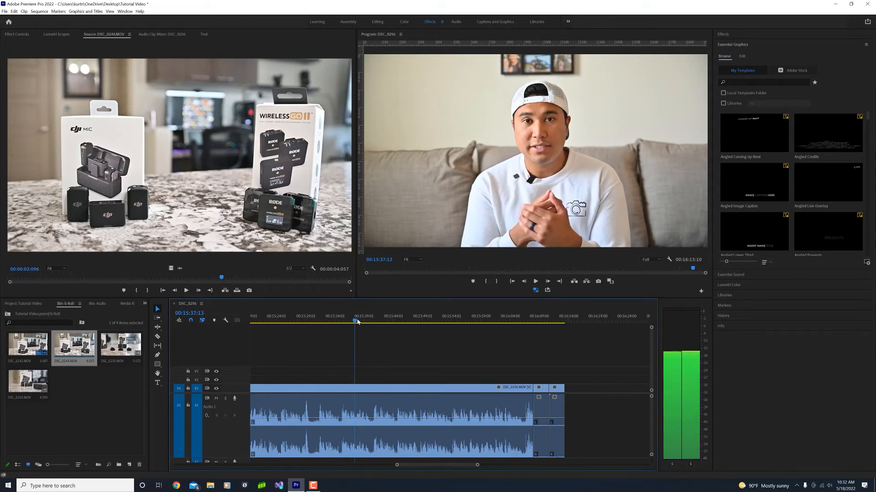
key("space")
Raise the talking-head segment's volume with Adjust Gain and play a short stretch to hear the change.
right_click(393, 442)
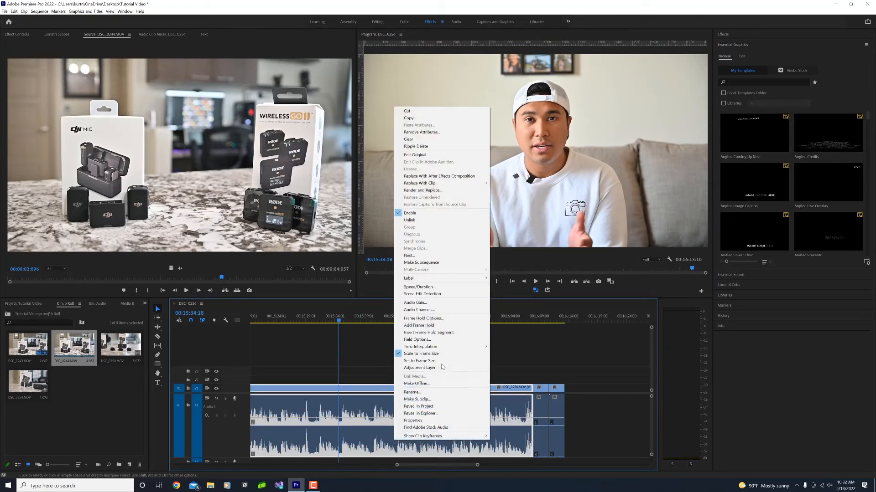
left_click(441, 304)
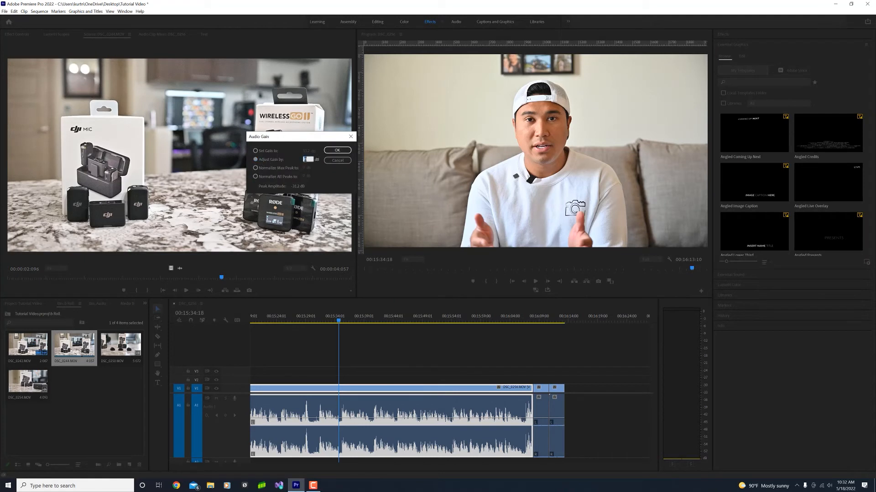
key("Return")
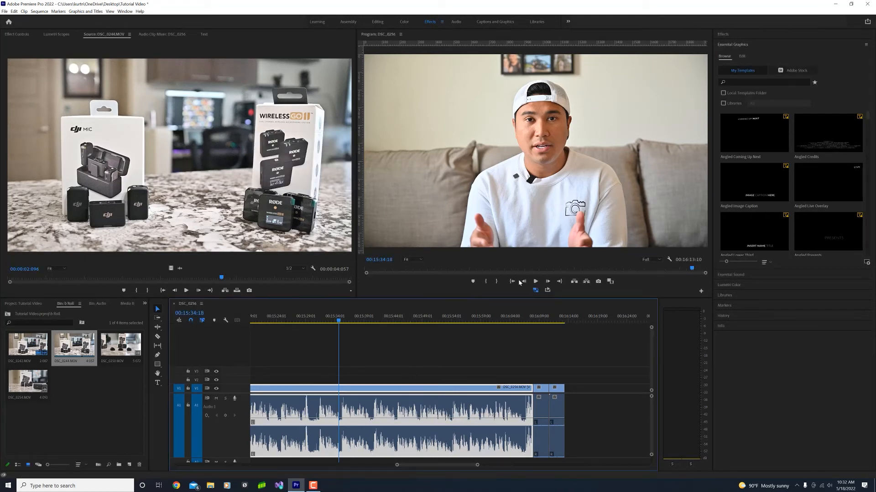
left_click(536, 282)
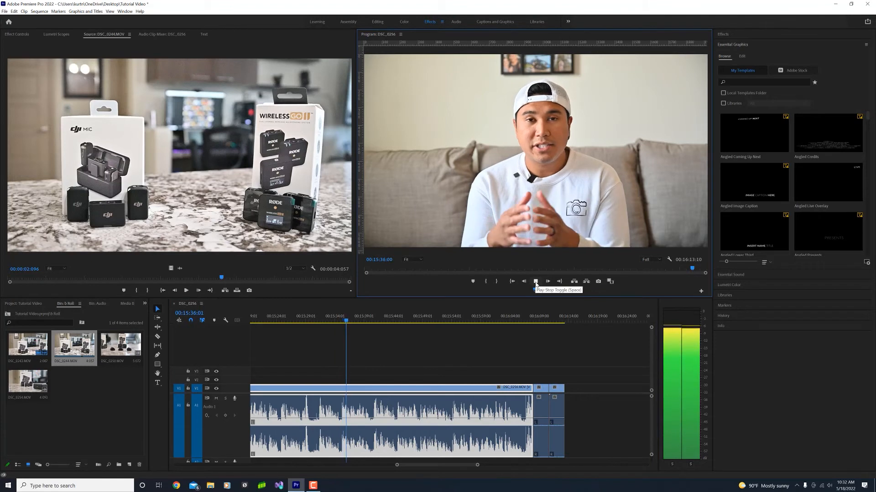
left_click(535, 281)
Replay the talking-head segment from several earlier points, including its tallest waveform peak, to check for overly loud audio.
left_click_drag(328, 320, 319, 326)
left_click(536, 282)
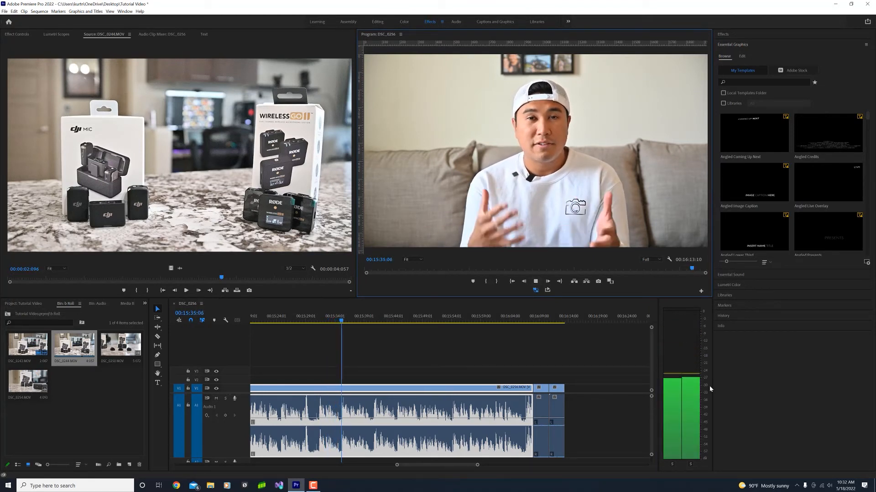
key("space")
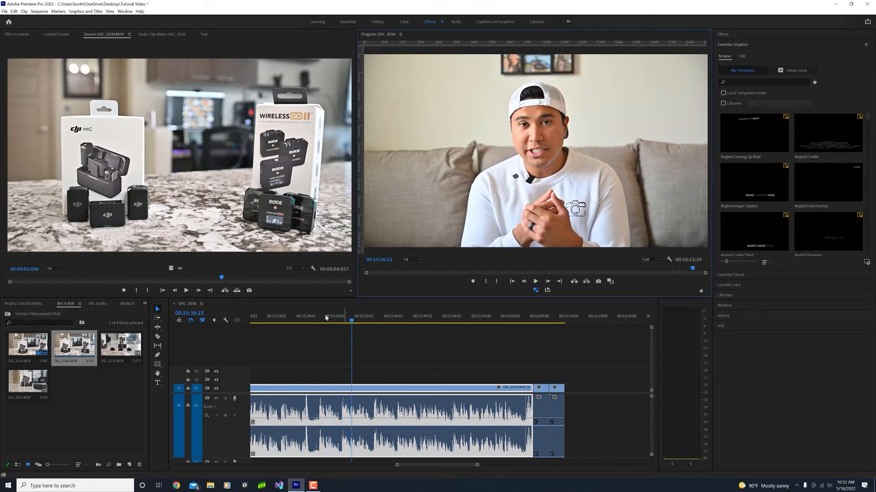
left_click_drag(352, 319, 303, 320)
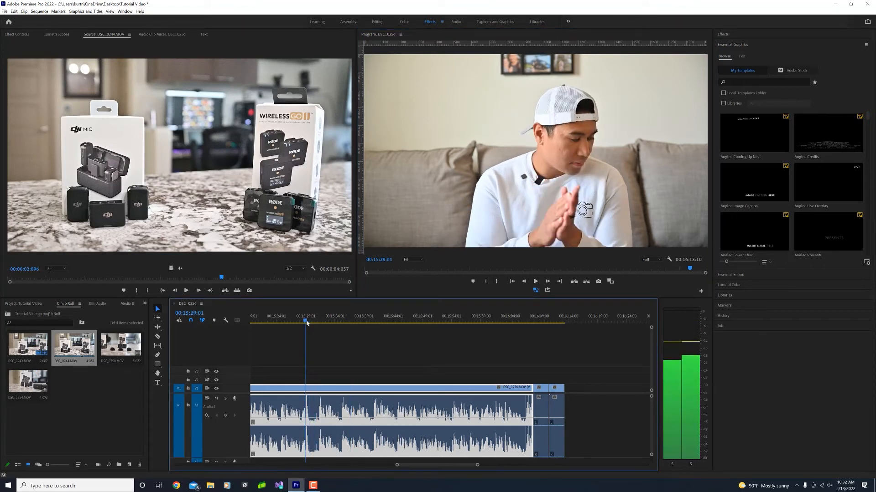
key("space")
key("space")
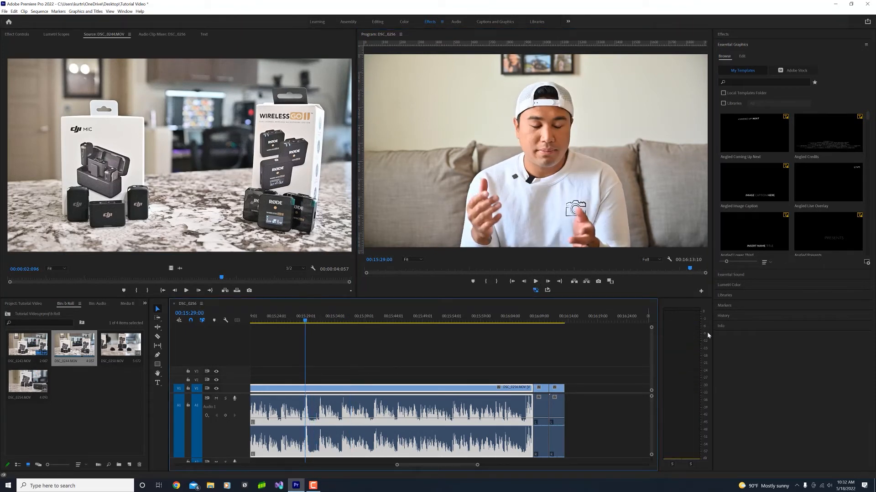
left_click(535, 282)
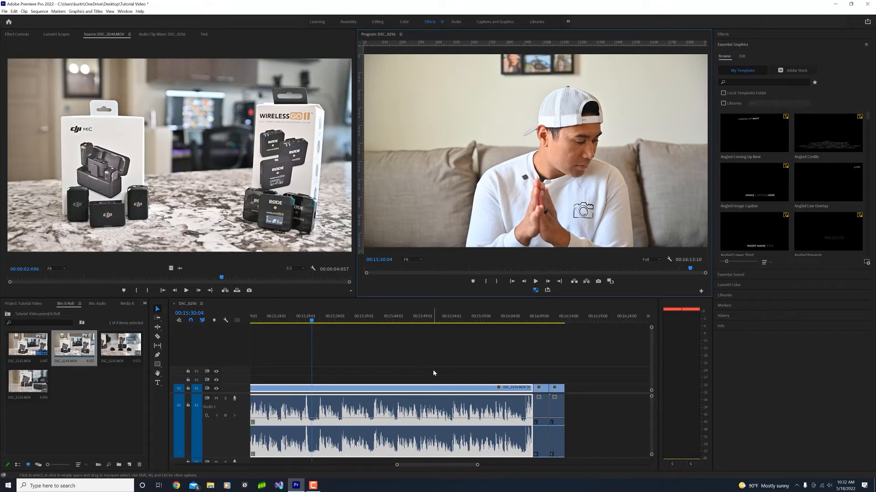
left_click(319, 321)
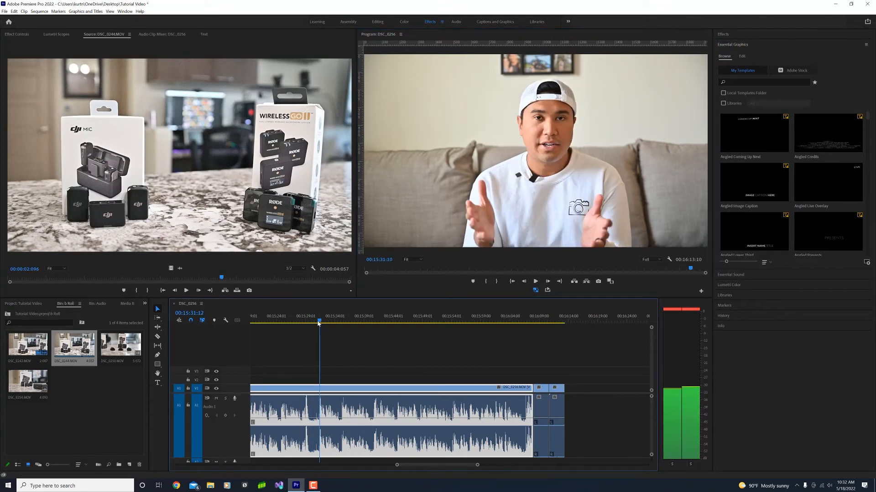
left_click(535, 282)
left_click(535, 281)
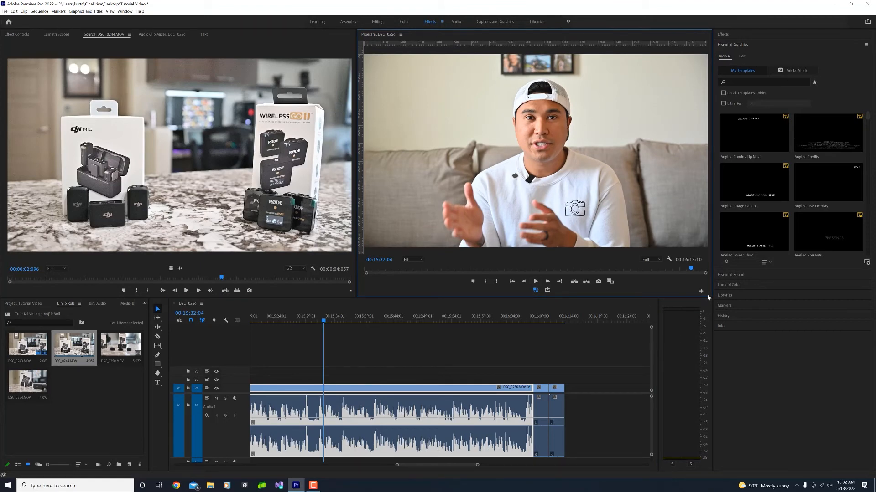
Lower the talking-head segment's volume slightly with Adjust Gain and replay it from just before the current point.
right_click(405, 406)
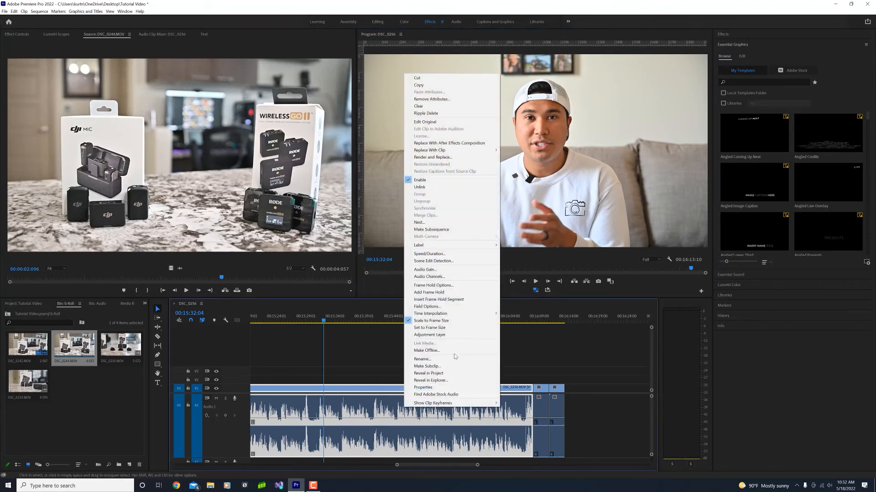
left_click(452, 270)
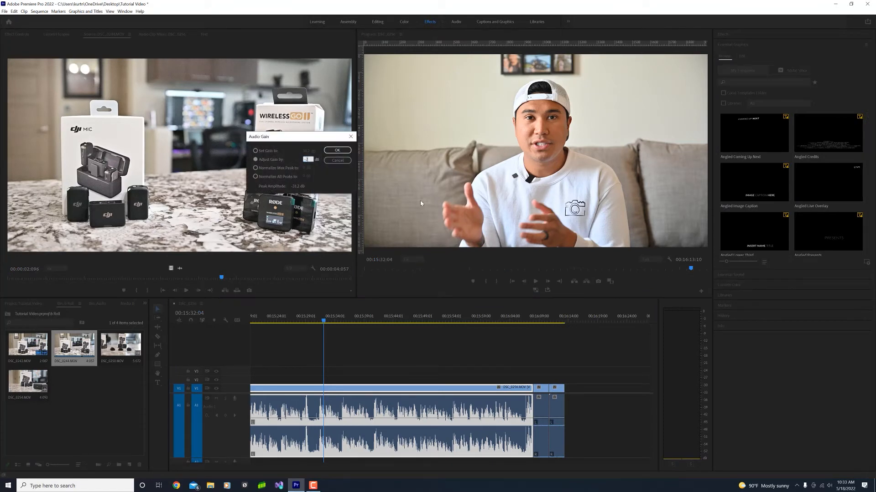
key("Return")
left_click(323, 318)
left_click_drag(322, 318, 318, 318)
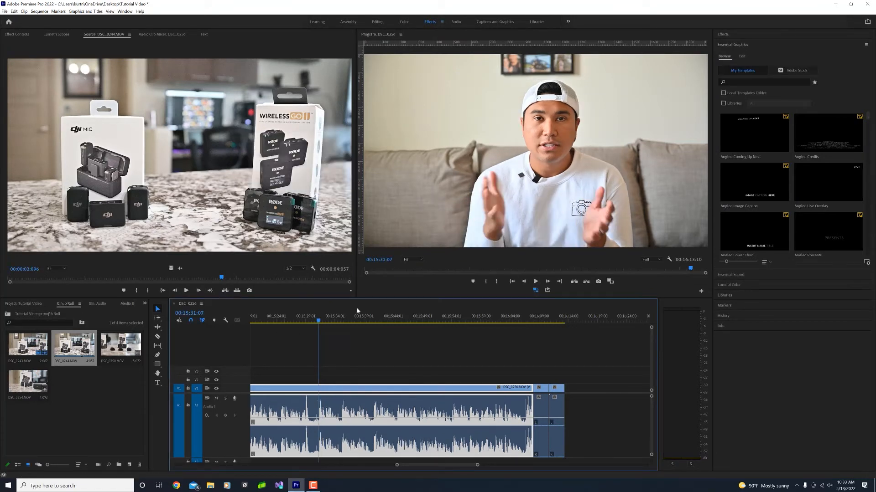
left_click(533, 281)
left_click(538, 282)
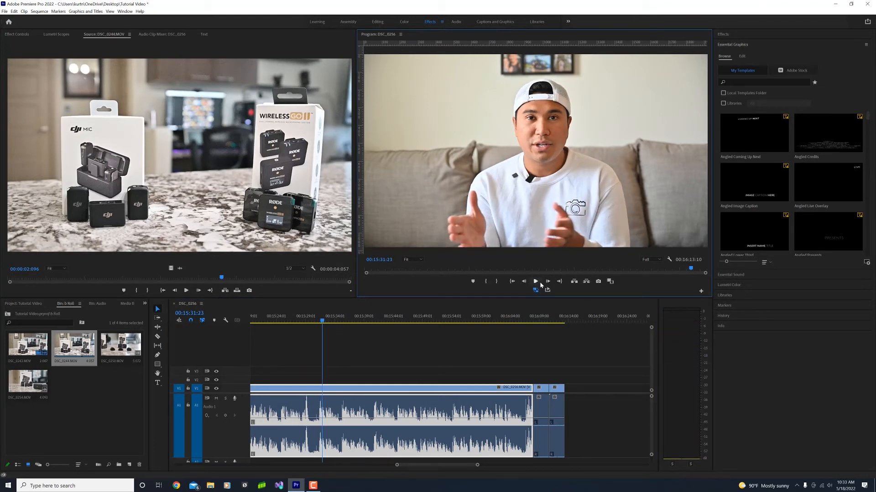
Reduce the height of audio track A1 and place the lofi-chill-funk-no-vocal music from the Audio bin on track A2.
scroll(368, 404, "up", 2)
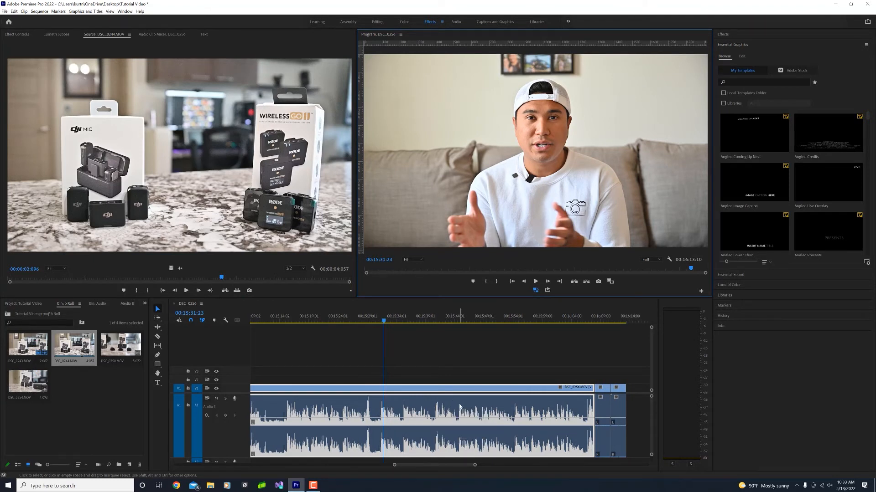
scroll(593, 424, "down", 1)
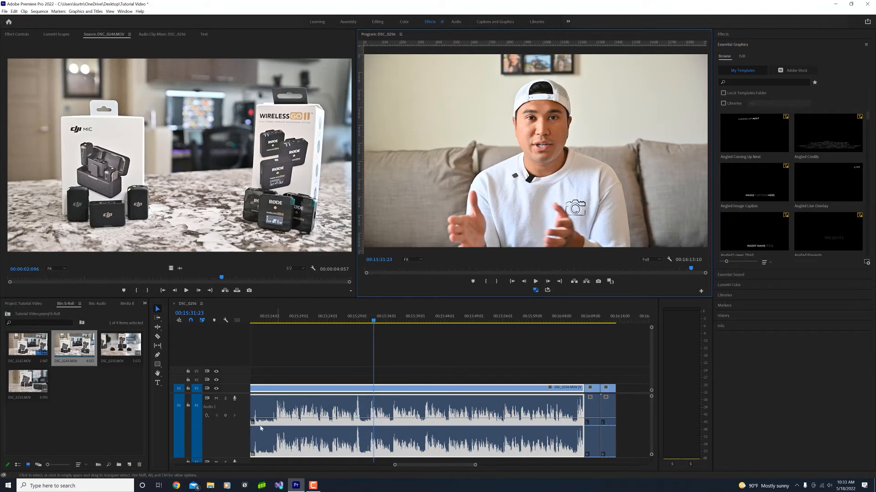
scroll(410, 424, "down", 1)
scroll(319, 433, "up", 1)
scroll(225, 441, "up", 1)
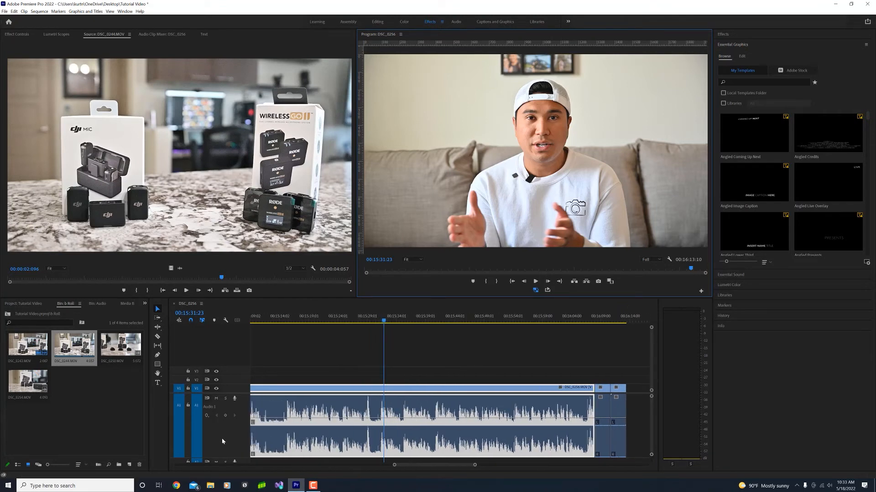
left_click_drag(220, 457, 288, 424)
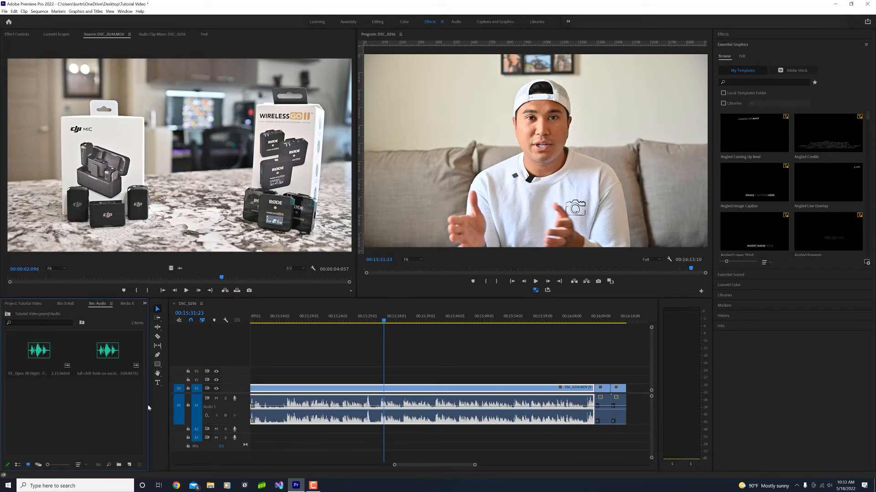
left_click_drag(103, 352, 317, 434)
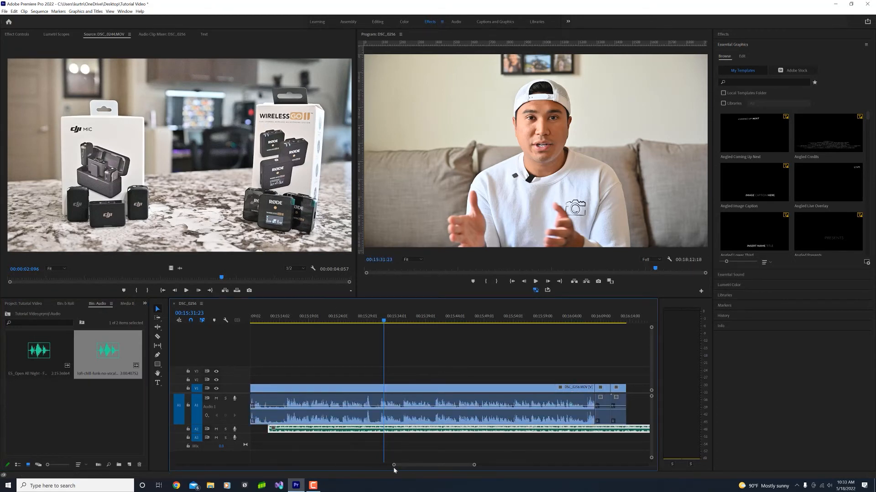
Move the music clip on track A2 earlier so that it starts with the long talking-head clip.
left_click_drag(393, 465, 310, 465)
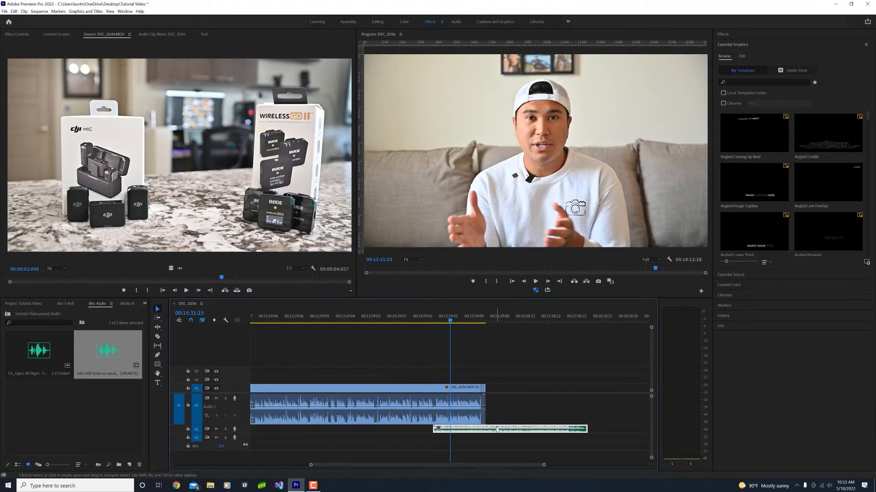
left_click_drag(496, 429, 312, 429)
left_click_drag(311, 465, 328, 455)
scroll(351, 446, "up", 4)
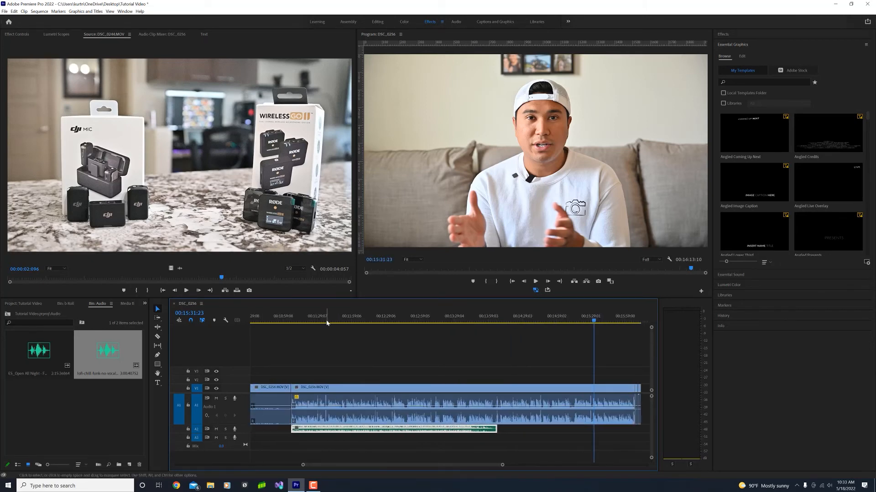
Enlarge audio track A2, mute track A1, and play part of the music alone to check its level.
left_click_drag(326, 322, 319, 326)
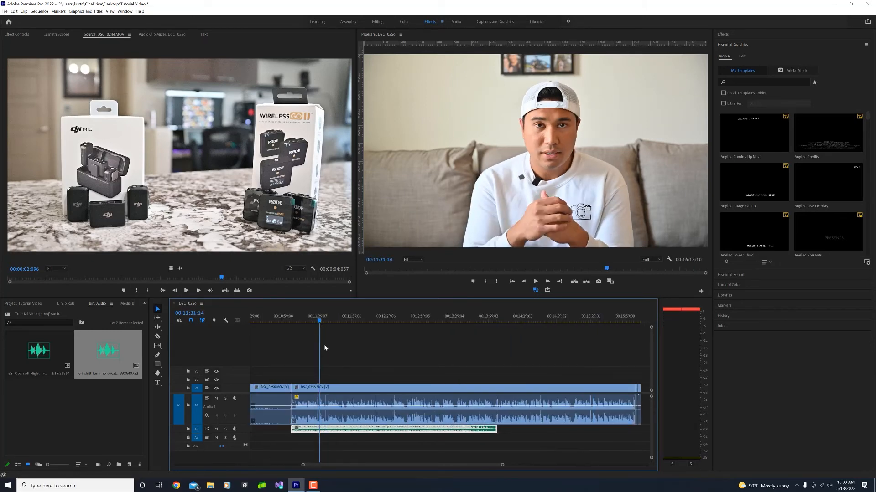
left_click_drag(246, 434, 251, 460)
left_click(216, 398)
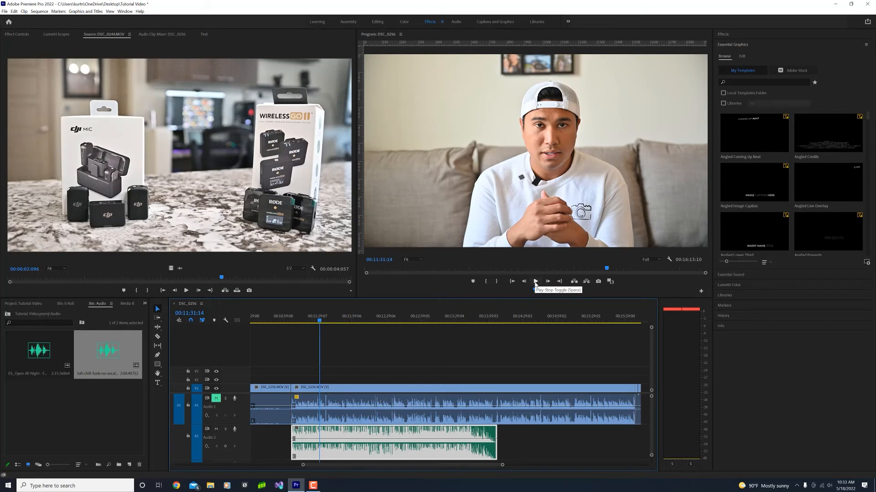
left_click(536, 281)
left_click(536, 282)
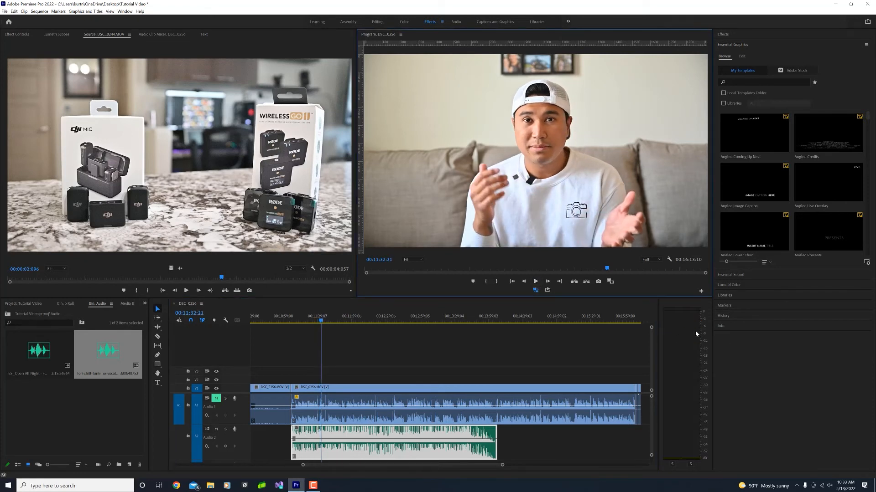
Lower the music clip on track A2 with Adjust Gain by -10 dB and play it alone to check the level.
right_click(366, 447)
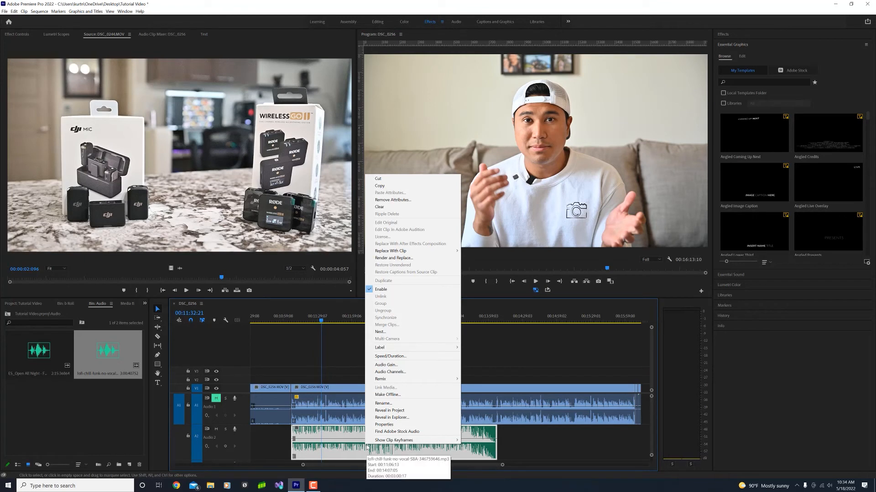
left_click(417, 366)
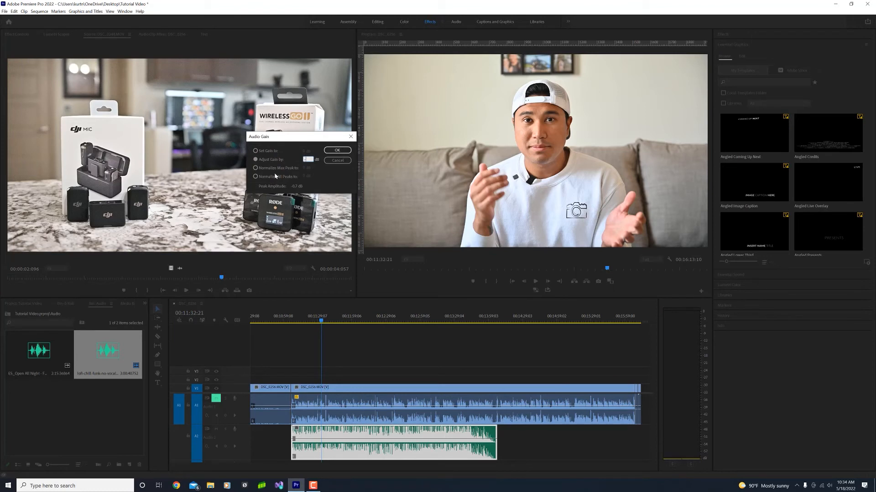
type("-10")
key("Return")
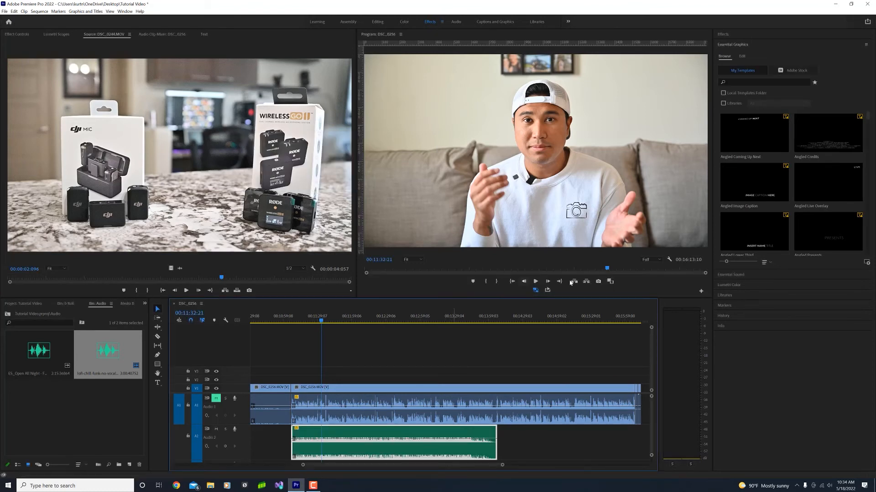
left_click(536, 282)
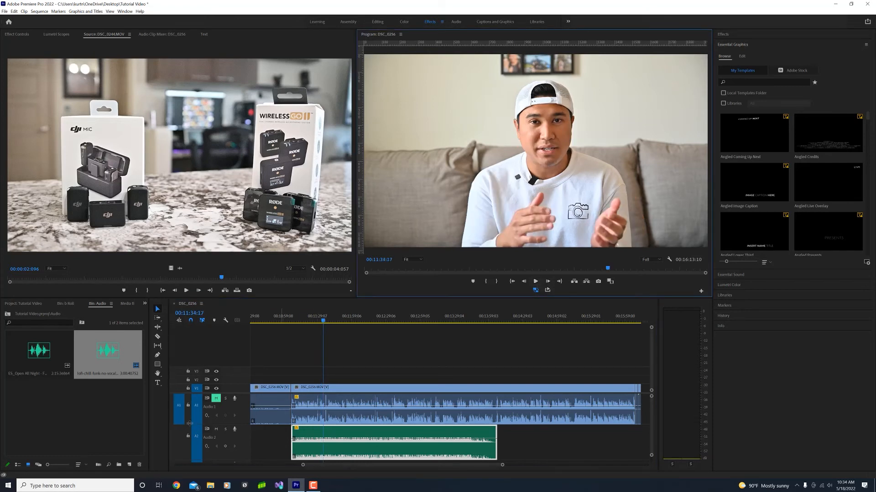
Unmute audio track A1 and play the voice and background music together.
left_click(216, 398)
left_click(535, 282)
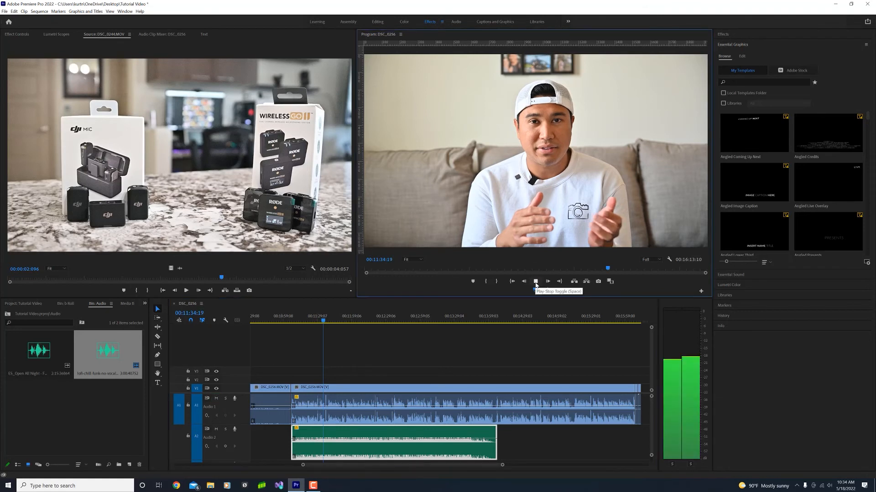
left_click(536, 282)
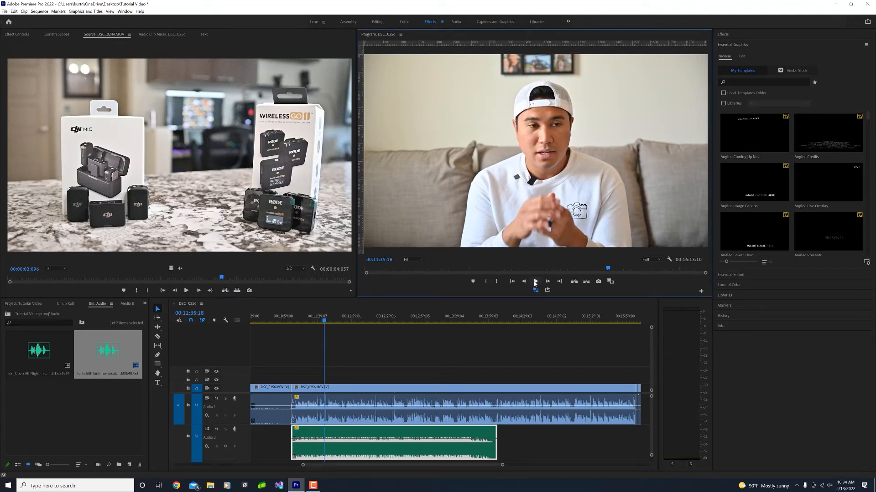
Move the playhead to about 00:16:06:14, shortly before the talking-head footage meets the B-roll at the sequence's end.
scroll(356, 383, "down", 1)
scroll(327, 396, "up", 3)
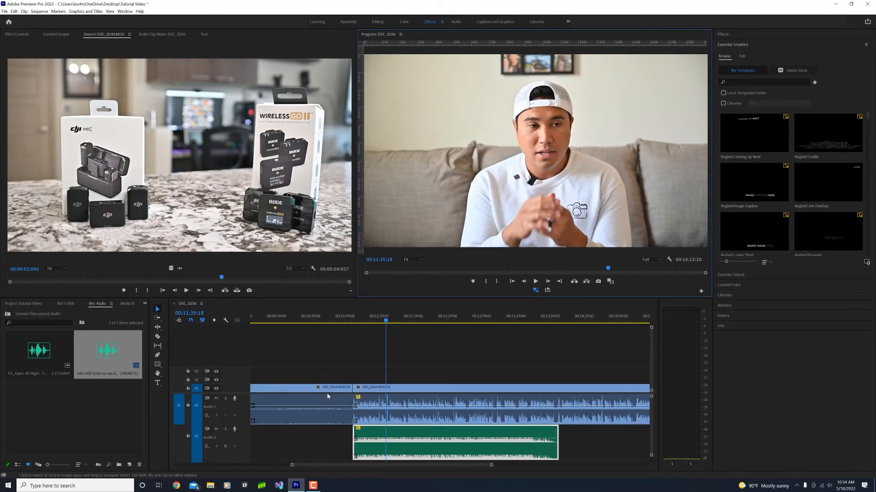
scroll(514, 432, "down", 2)
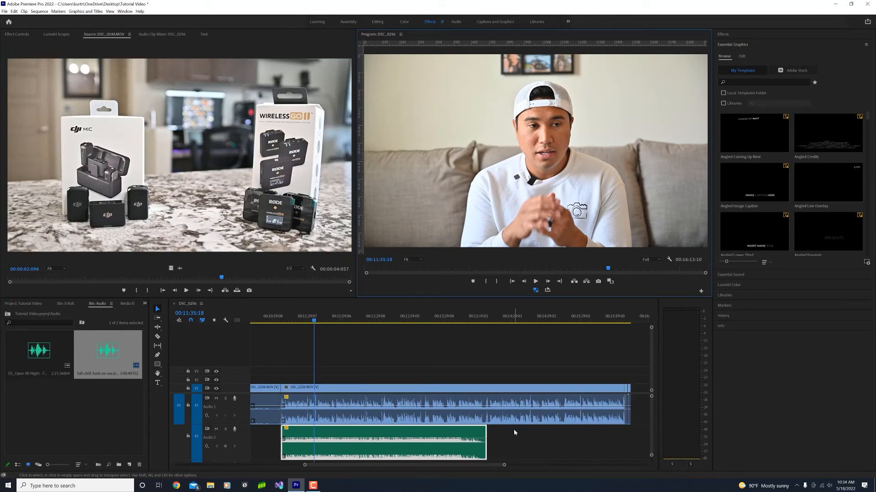
scroll(446, 359, "down", 1)
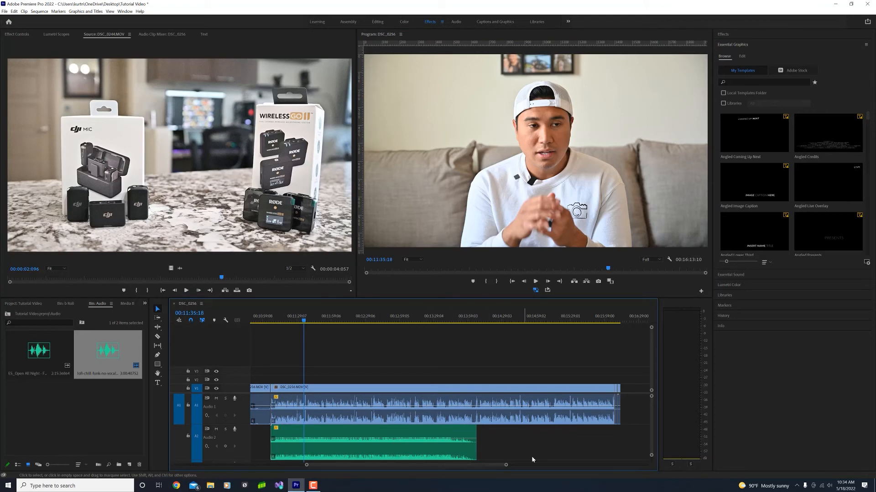
scroll(531, 460, "down", 4)
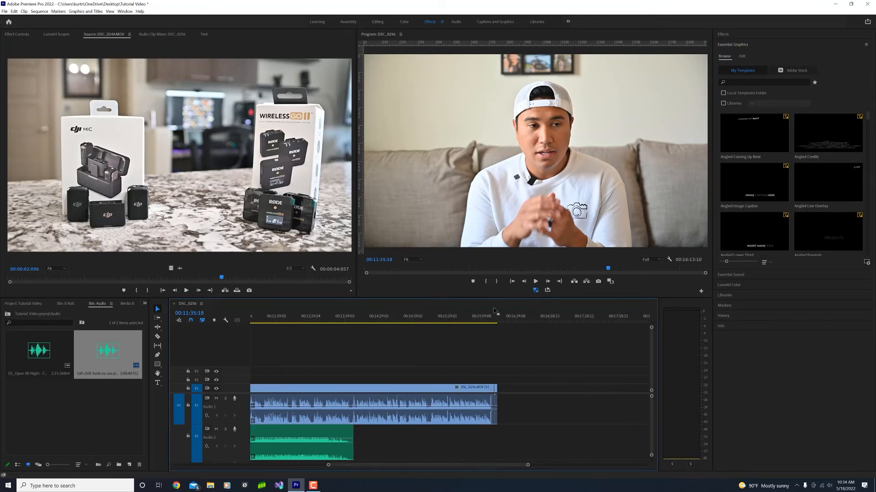
left_click_drag(496, 325, 490, 324)
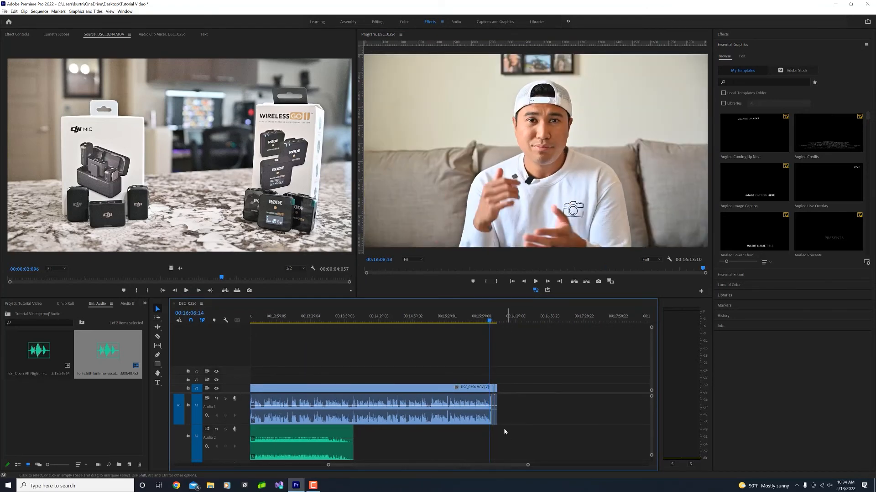
key("=")
key("=")
key("=")
key("=")
key("=")
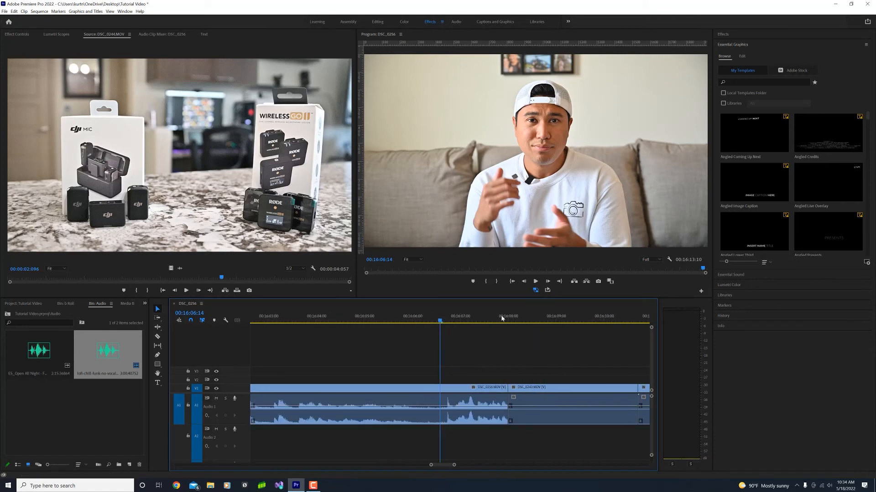
Set the playhead a few frames before the cut from the talking-head clip to the B-roll and play across it.
left_click(500, 318)
left_click(507, 318)
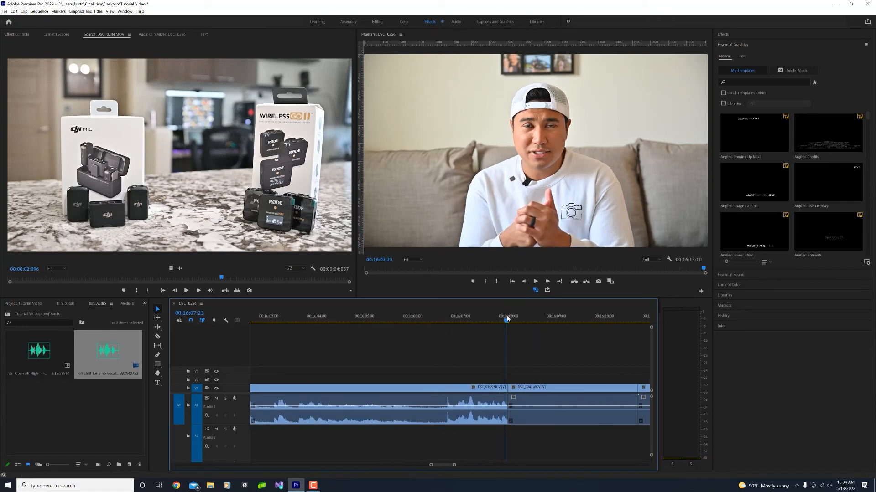
key("Left")
key("Left")
key("Left")
key("Left")
left_click(535, 282)
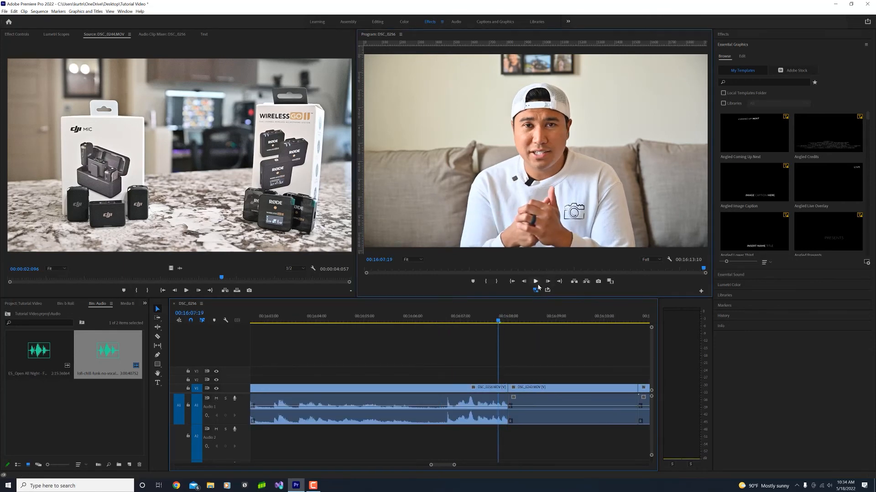
left_click(536, 281)
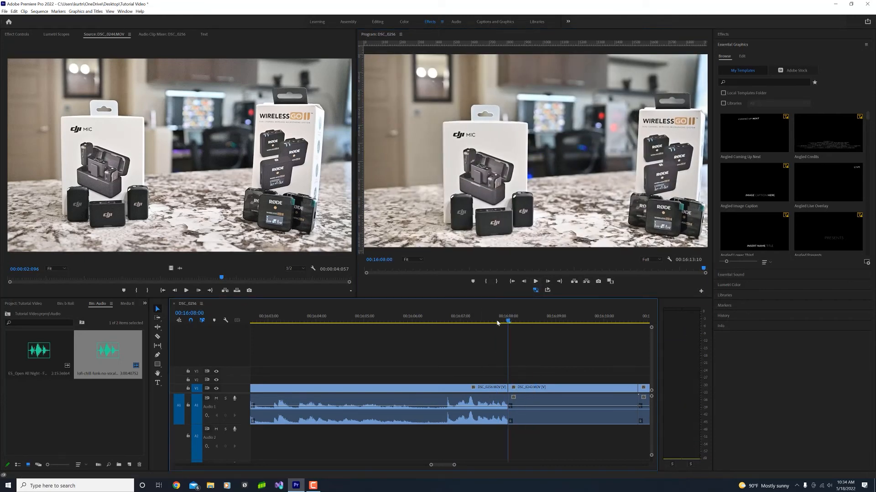
Find the Cross Dissolve video transition and apply it to the cut between the talking-head clip and the B-roll on V1.
left_click_drag(507, 320, 488, 320)
key("Up")
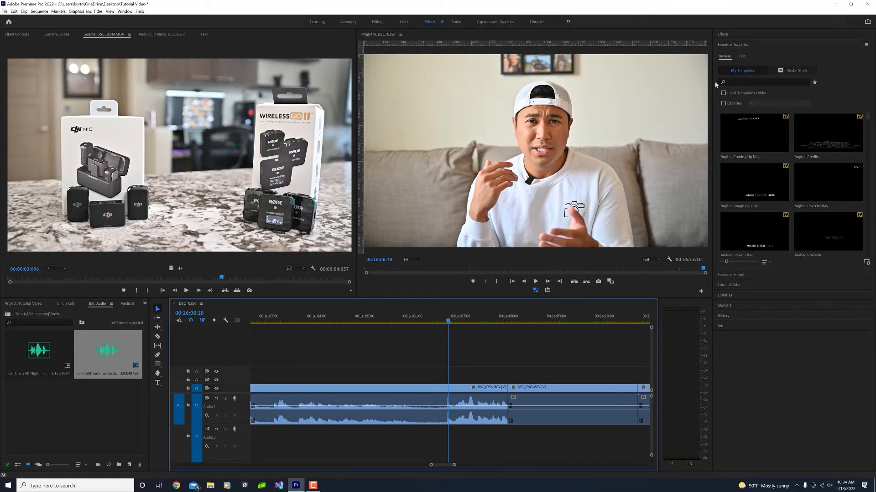
left_click(722, 36)
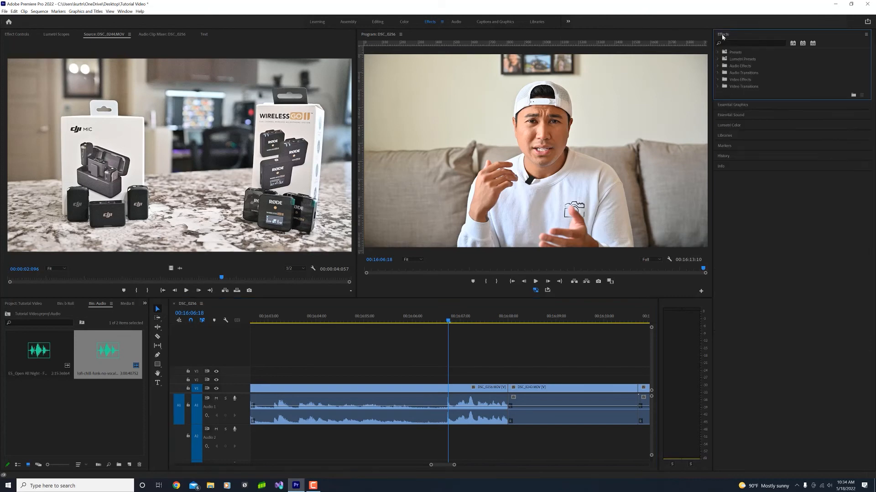
left_click(741, 43)
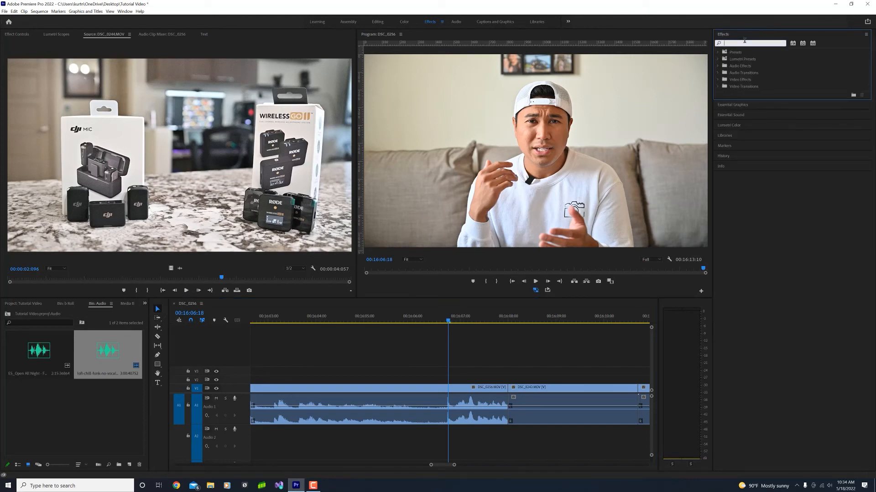
type("cross di")
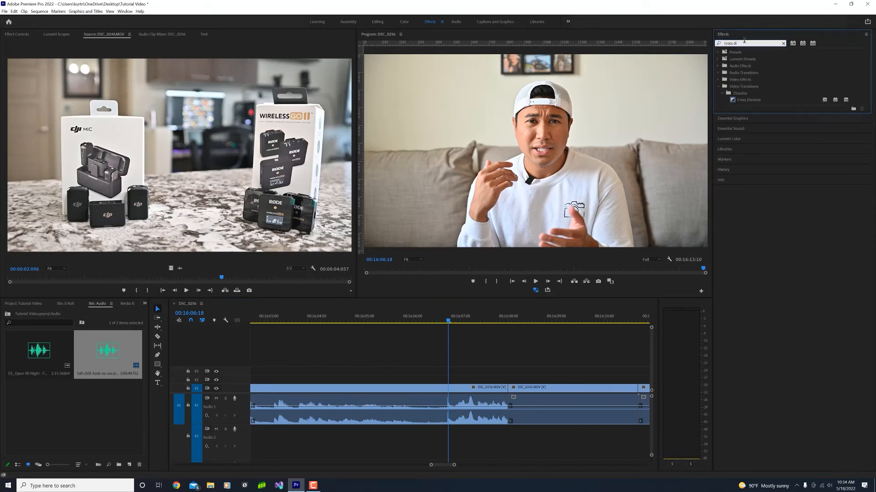
left_click(758, 99)
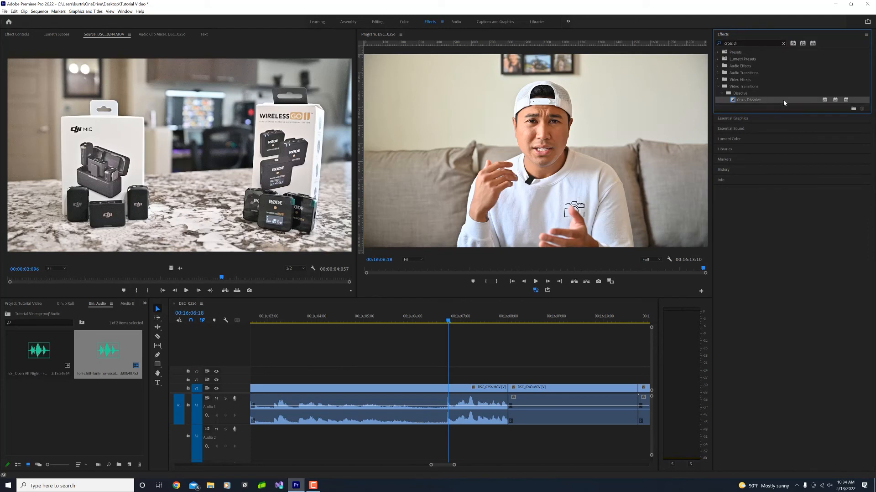
left_click_drag(784, 103, 513, 390)
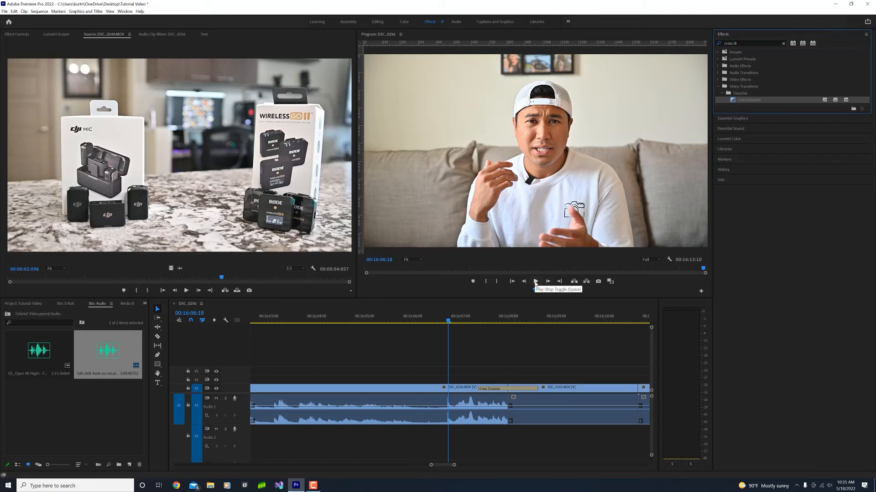
Play through the Cross Dissolve and return the playhead to about 00:16:06:15, ahead of the transition.
left_click(535, 282)
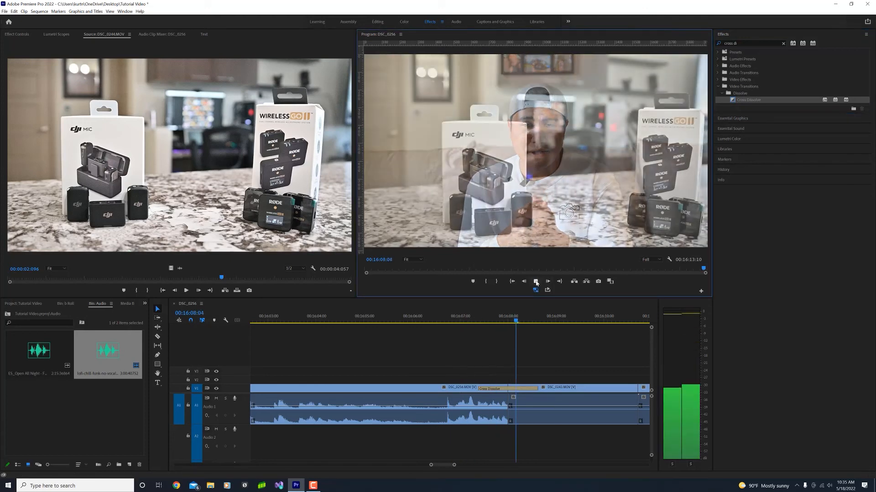
left_click(535, 282)
left_click(535, 290)
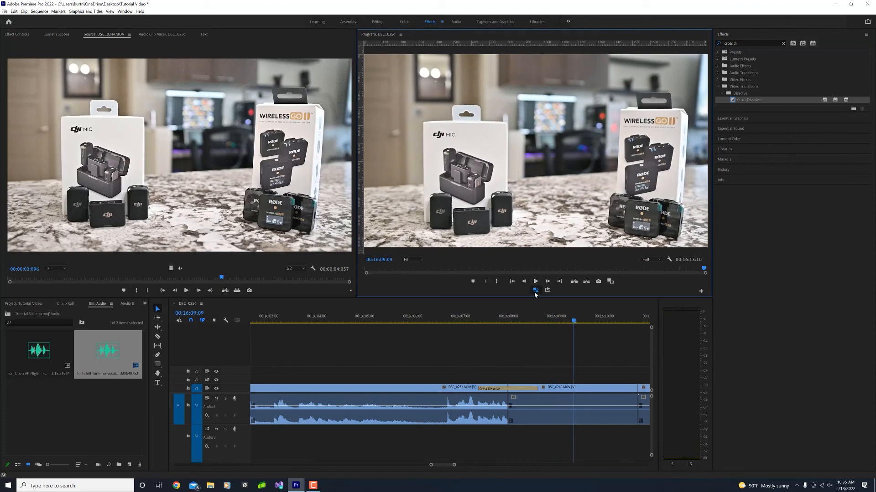
left_click(520, 319)
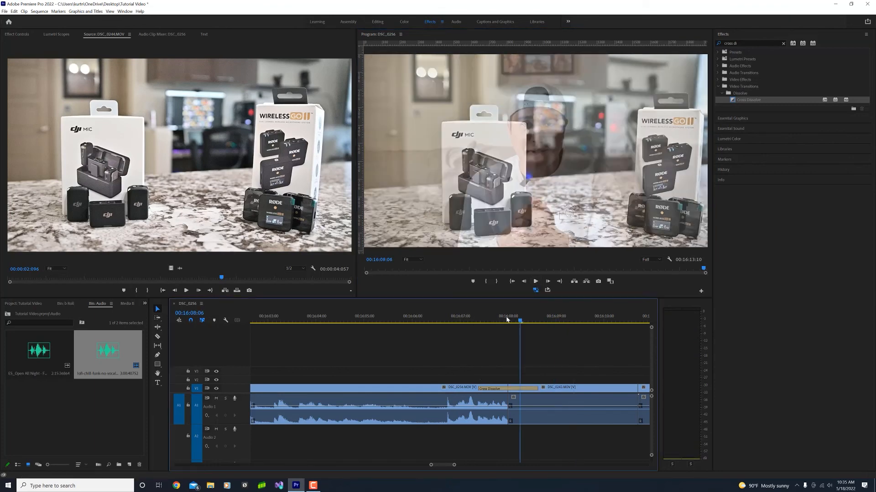
left_click_drag(507, 319, 442, 320)
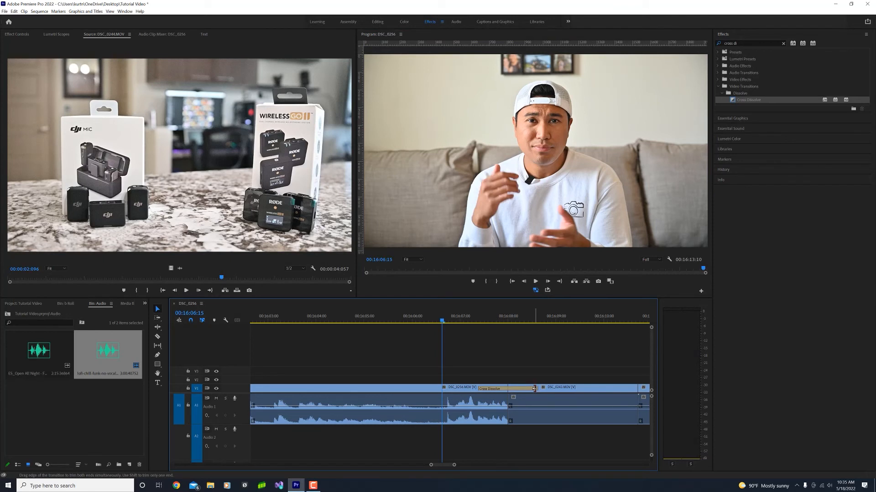
Shorten the Cross Dissolve on V1 to about half a second and play the faster transition.
left_click(534, 388)
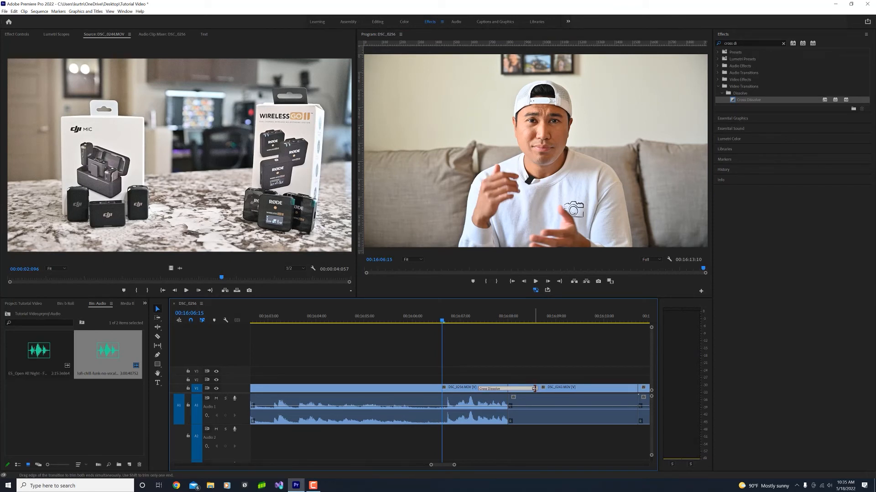
left_click_drag(534, 388, 520, 389)
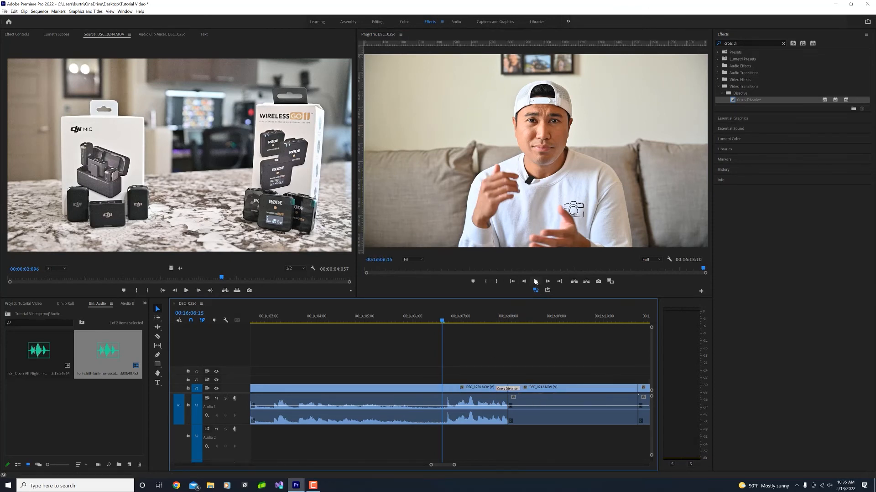
left_click(535, 281)
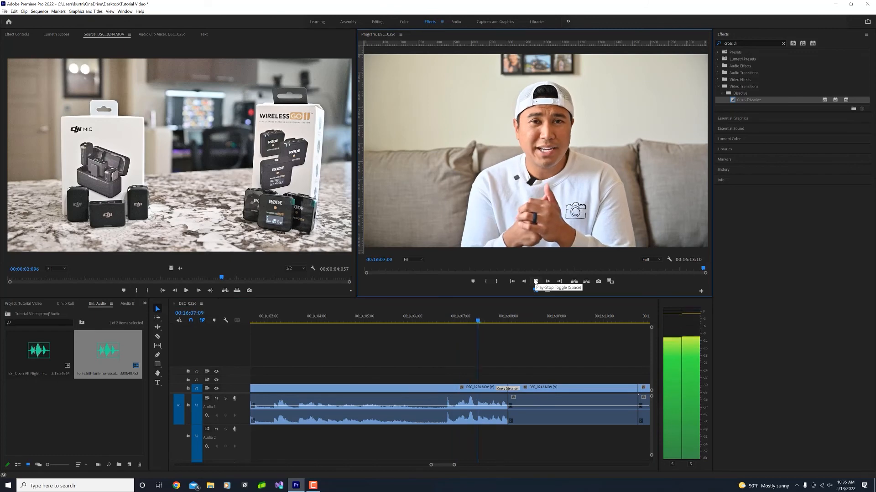
left_click(536, 282)
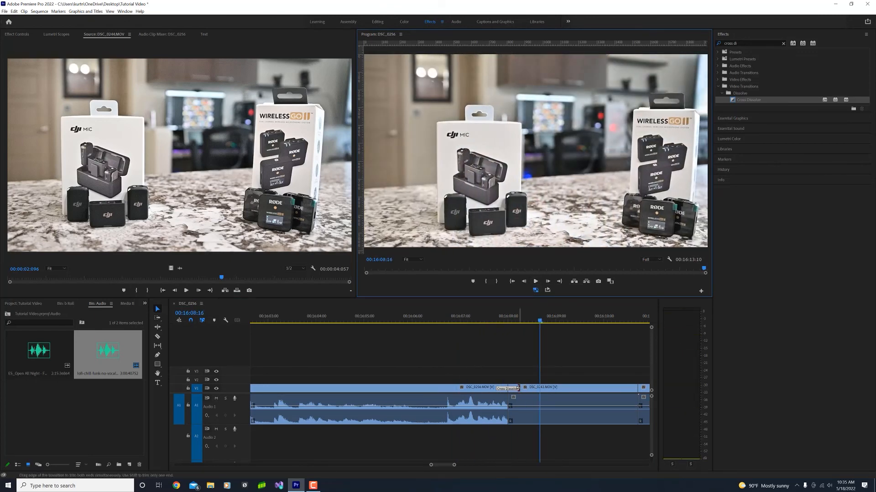
Lengthen the Cross Dissolve to about 1.75 seconds and play the slower transition from just before it.
left_click_drag(518, 389, 550, 388)
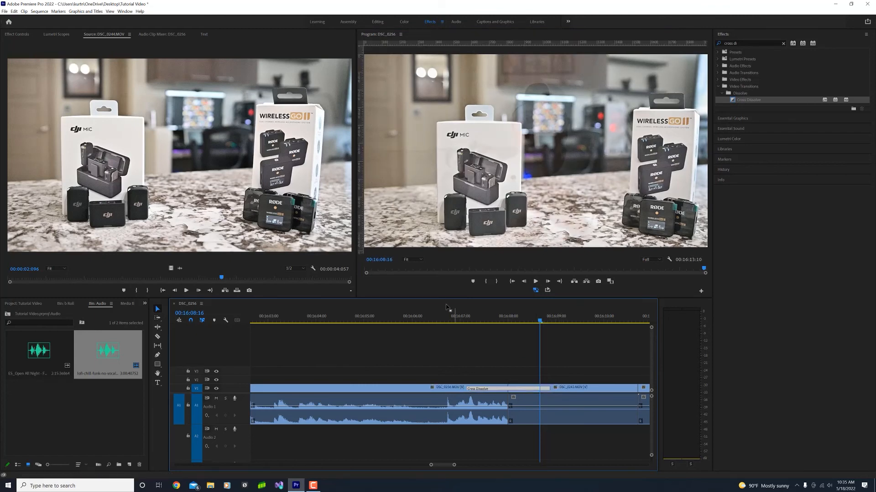
left_click(447, 319)
left_click(536, 281)
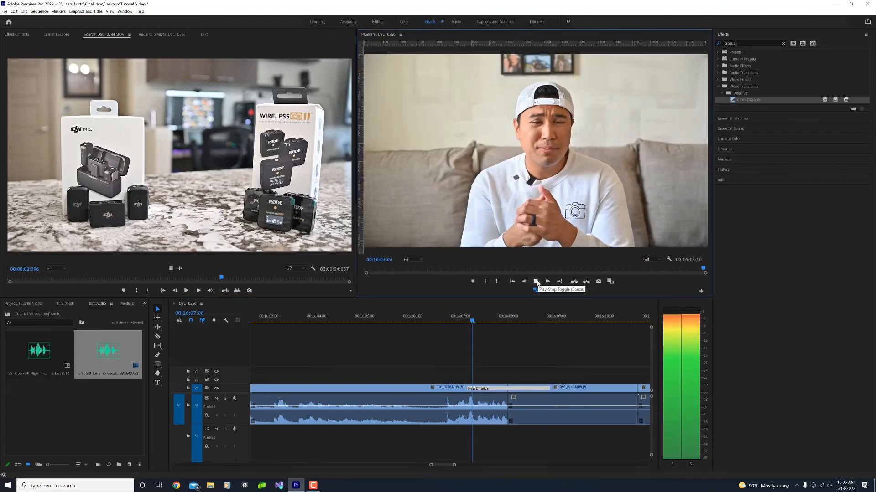
left_click(536, 282)
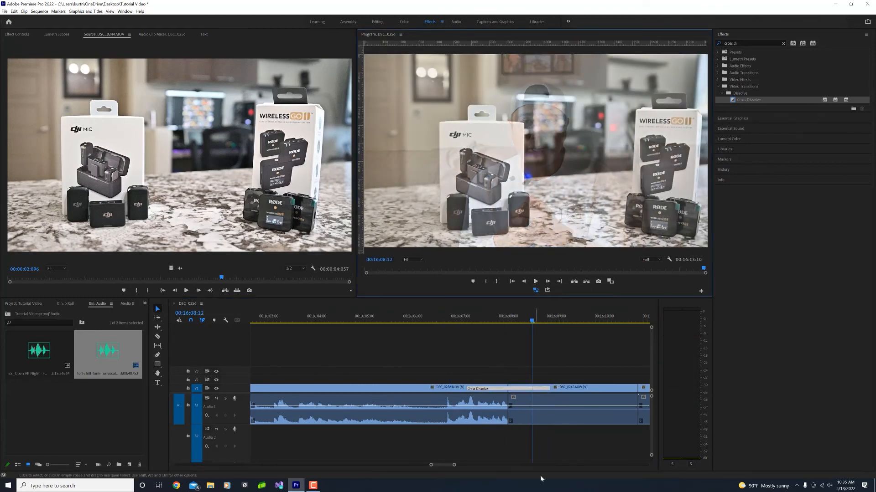
Clear the effects search and expand the Video Transitions folder to view its categories.
scroll(523, 400, "down", 2)
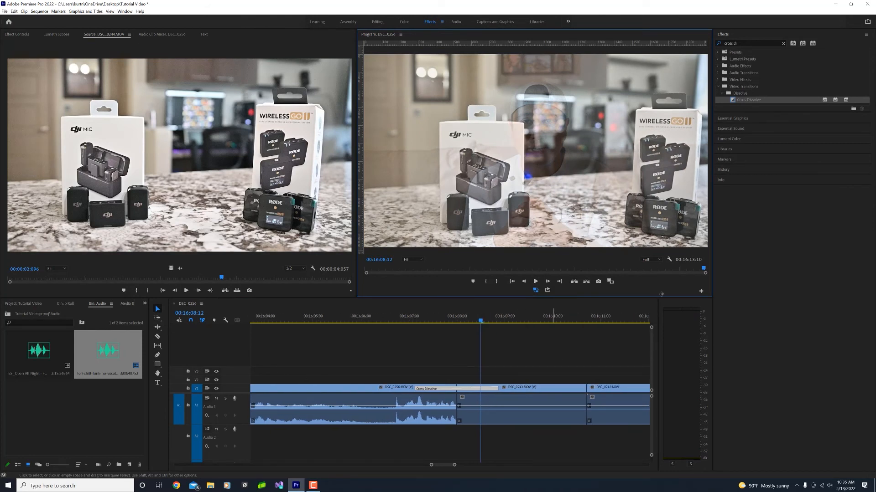
left_click(783, 44)
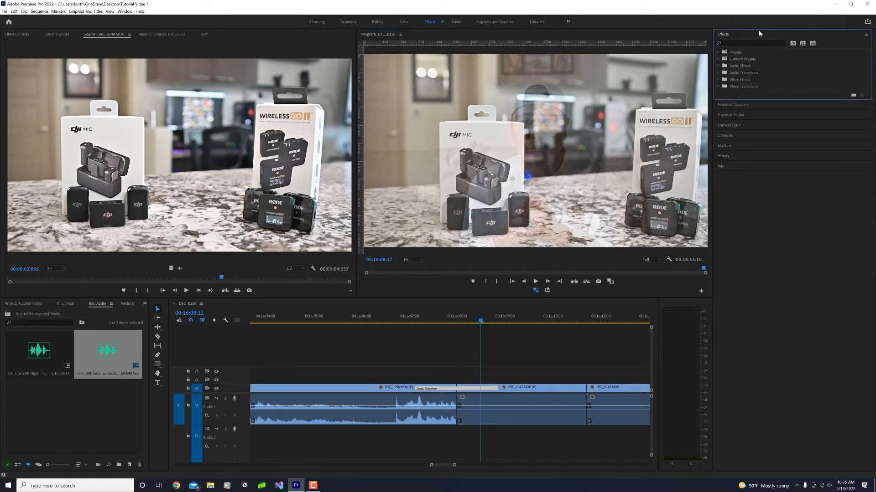
left_click(718, 87)
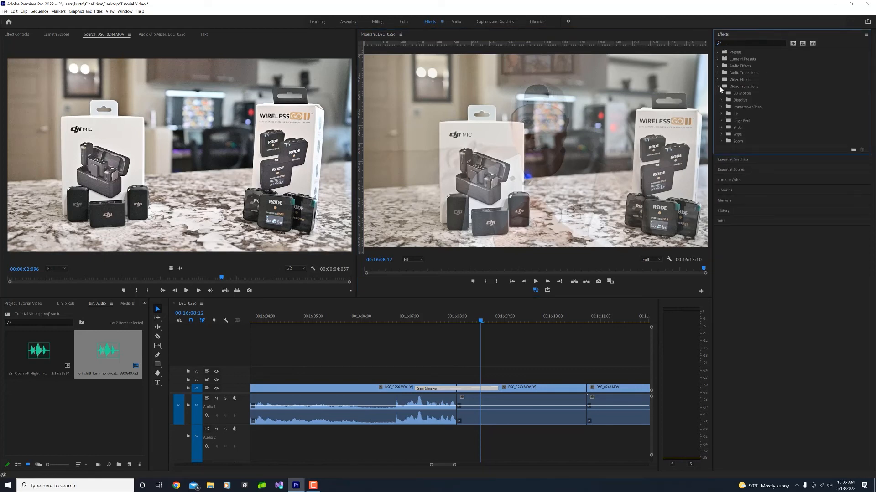
Expand the Dissolve transitions folder and apply the default Cross Dissolve to the end of the last clip on V1.
left_click(721, 101)
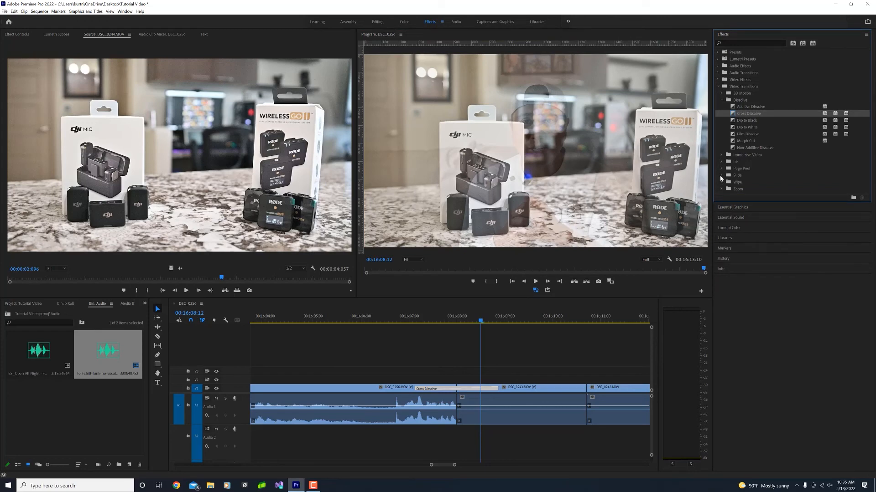
left_click_drag(457, 317, 579, 324)
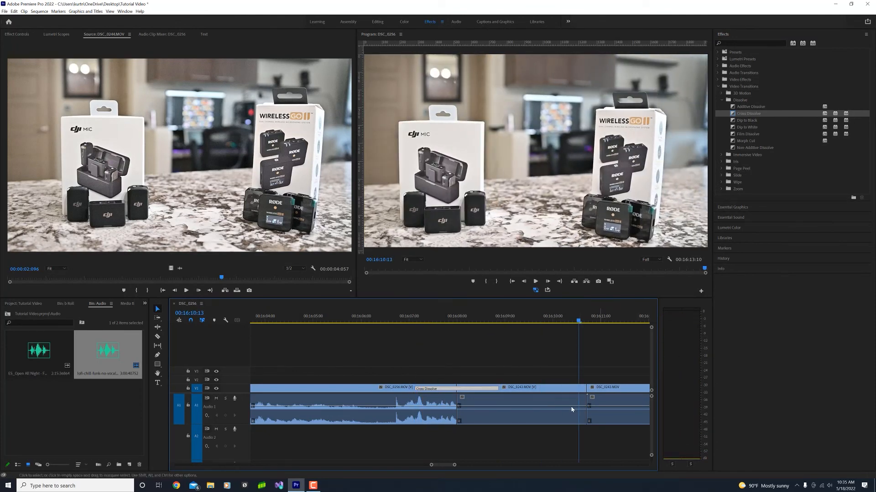
scroll(574, 406, "down", 5)
key("Down")
key("ctrl+d")
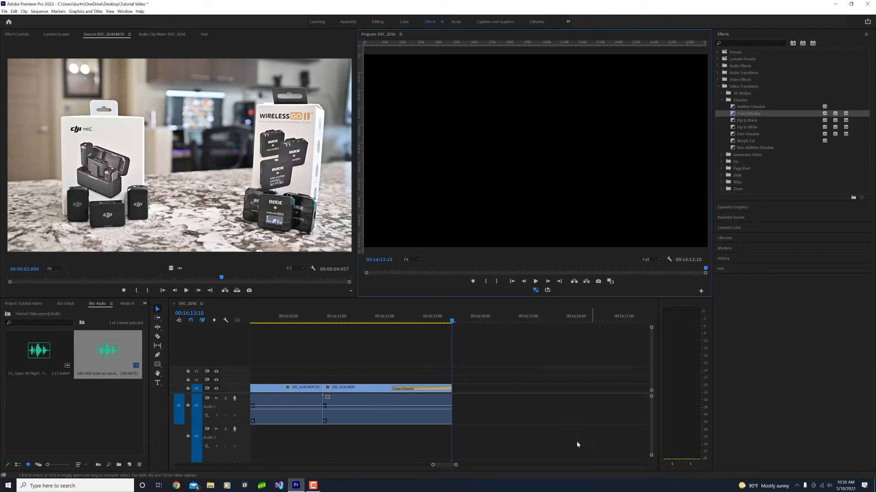
scroll(466, 385, "up", 3)
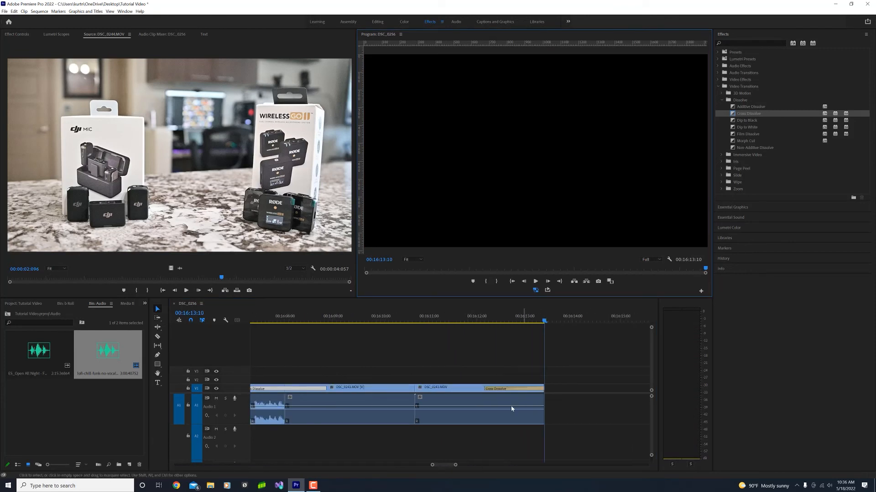
Open the media export settings for the sequence and choose H.264 as the format.
scroll(497, 418, "down", 5)
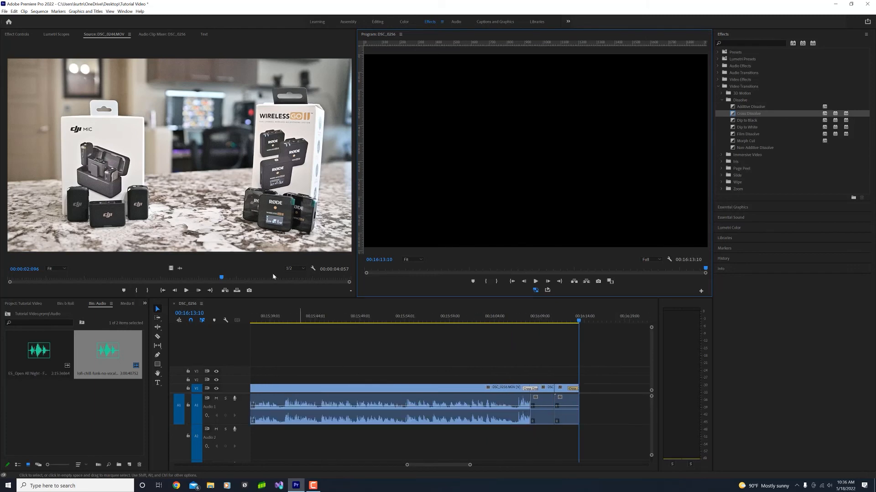
left_click(403, 343)
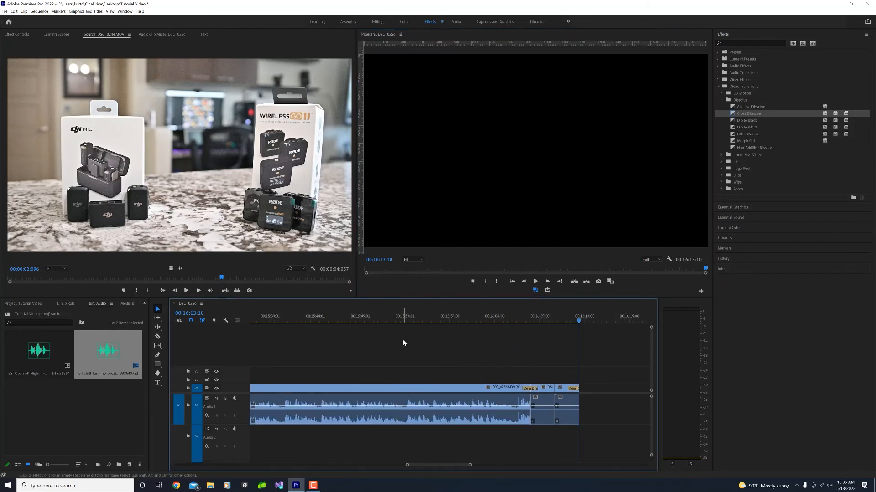
left_click(4, 11)
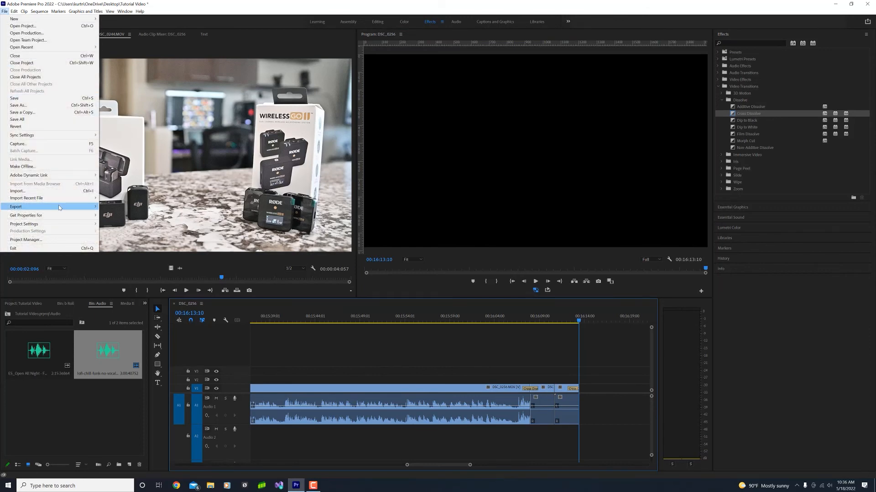
mouse_move(59, 208)
left_click(137, 207)
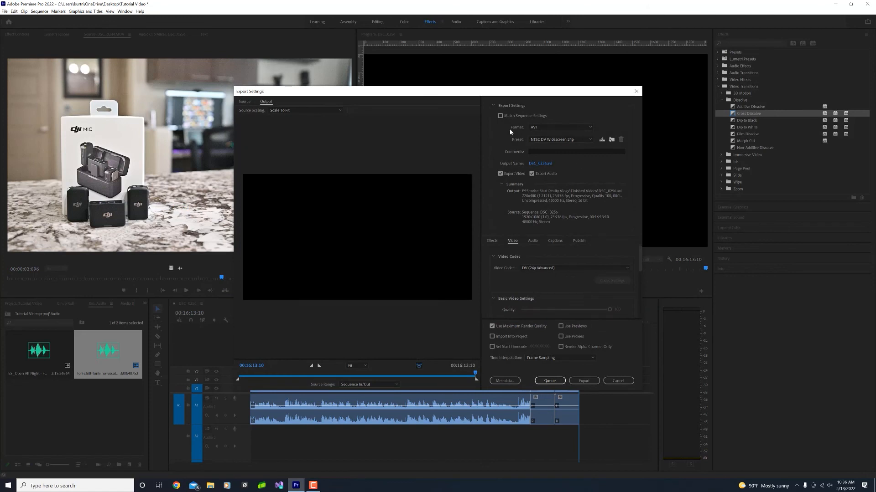
left_click(579, 130)
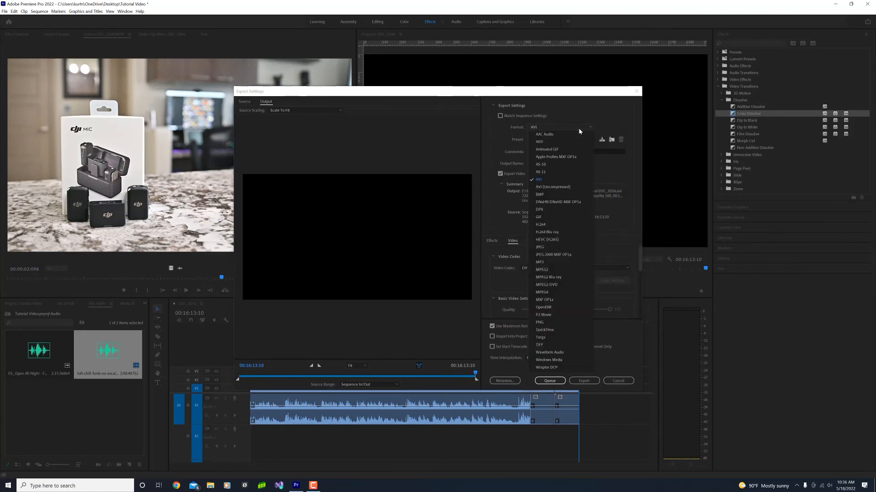
left_click(578, 224)
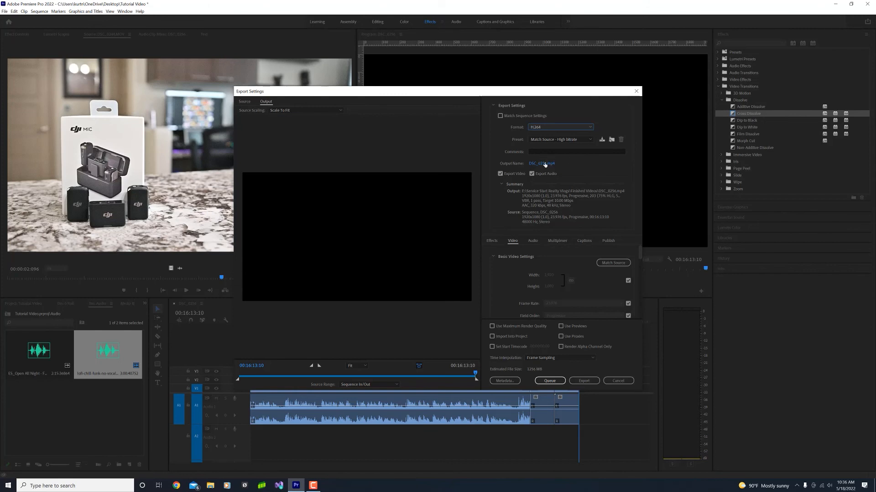
Set the export's output file to Tutorial Video, saved as an MP4 in the Desktop folder.
left_click(544, 164)
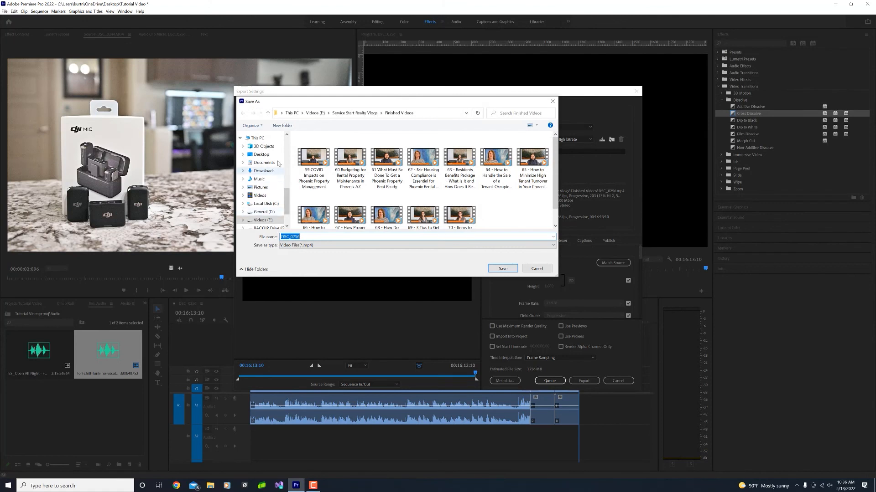
scroll(276, 182, "up", 5)
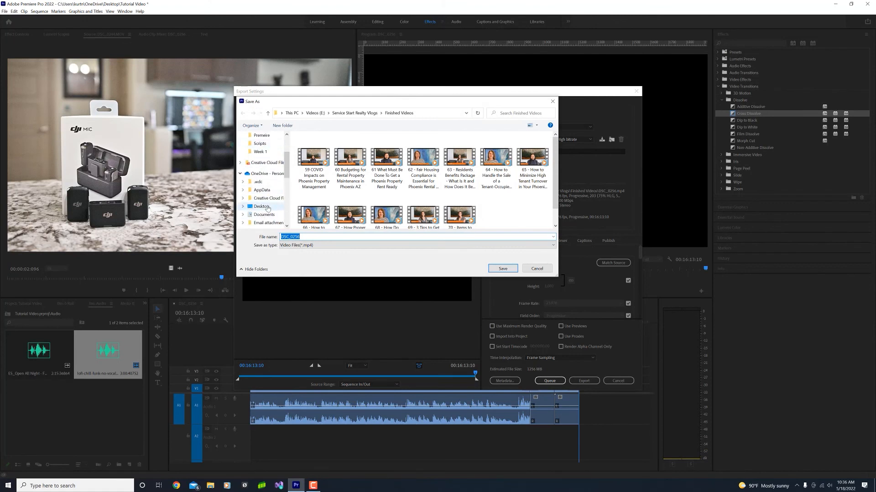
left_click(261, 207)
right_click(327, 240)
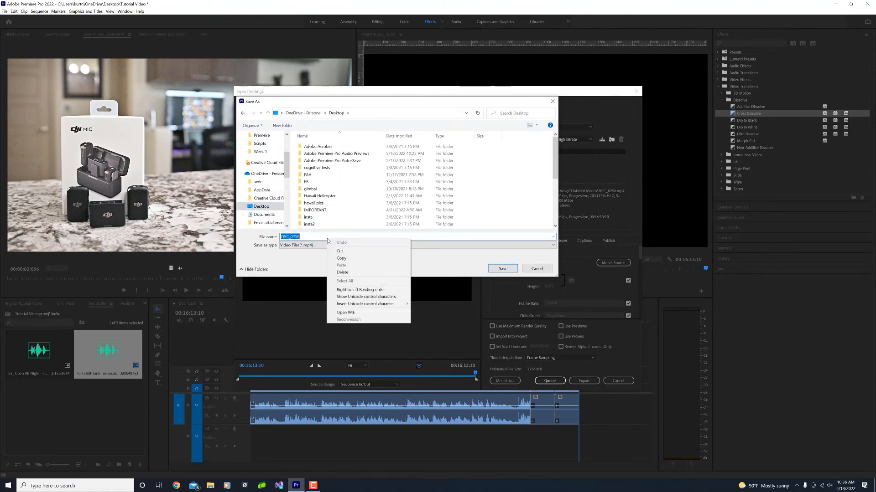
key("Escape")
type("T")
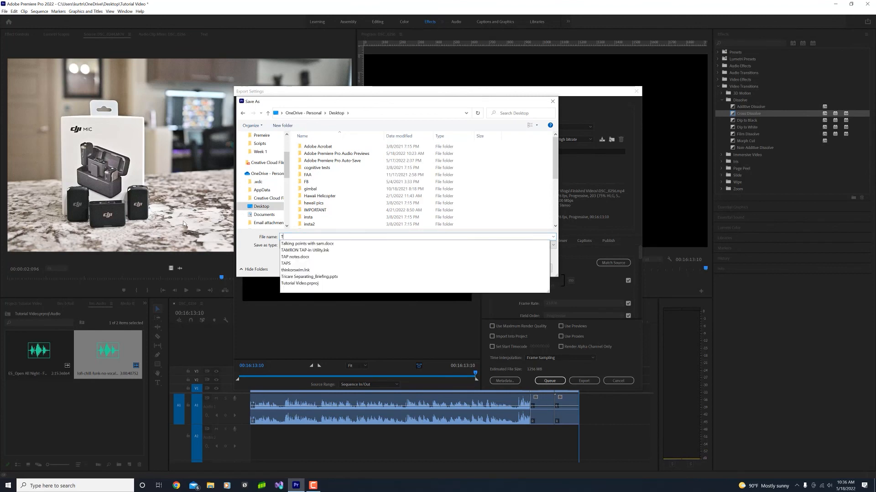
type("utorial Video")
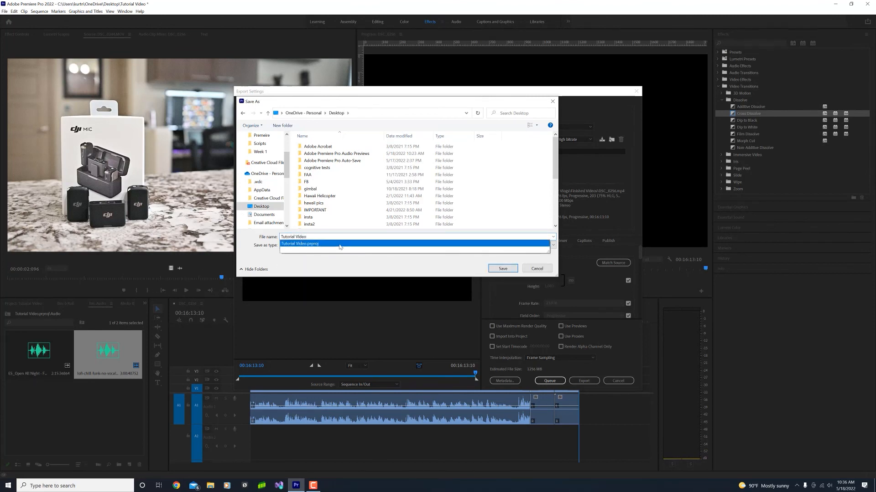
left_click(344, 259)
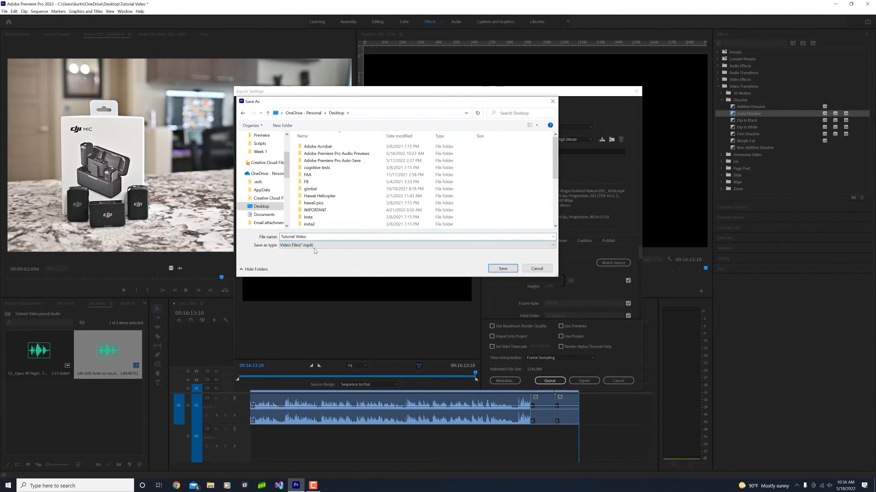
left_click(502, 269)
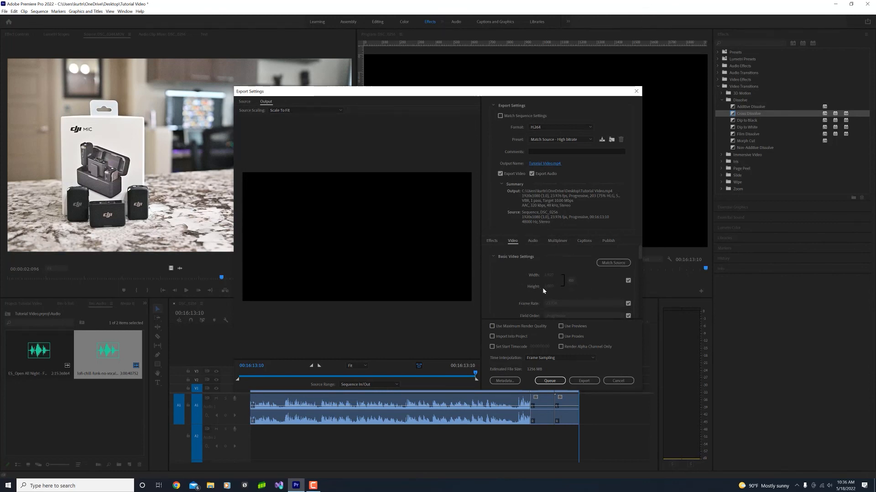
Stop matching the export frame size to the source and set the width to 3840.
left_click(628, 280)
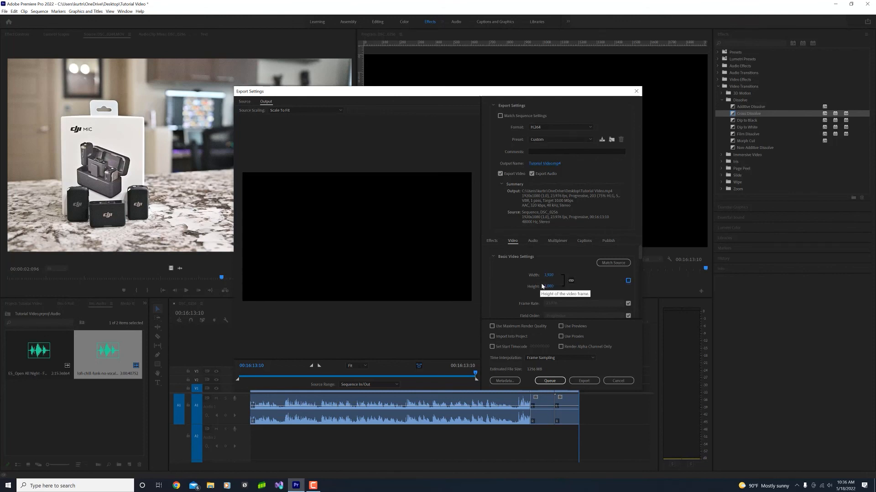
left_click(553, 276)
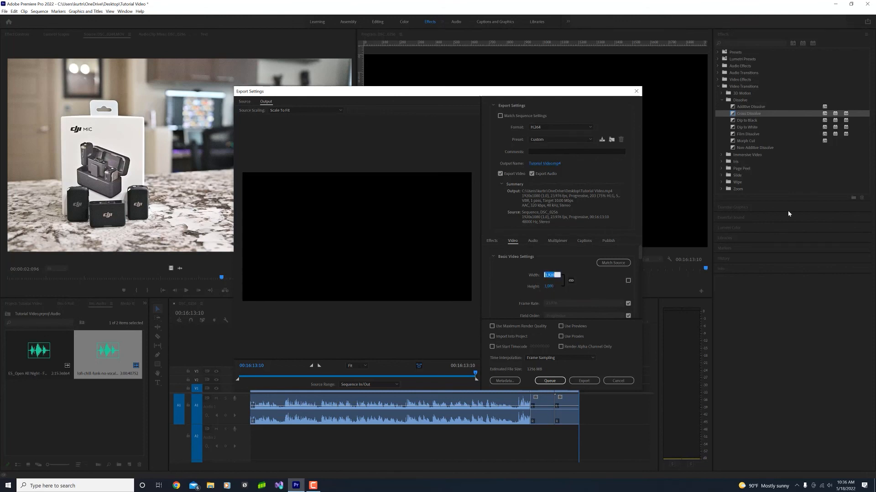
type("3840")
left_click(551, 269)
Set the export frame to a vertical format, 1080 wide by 1920 high, with width and height unlinked.
left_click(549, 275)
type("1080")
key("Return")
left_click(570, 282)
left_click(547, 286)
type("1,920")
key("Return")
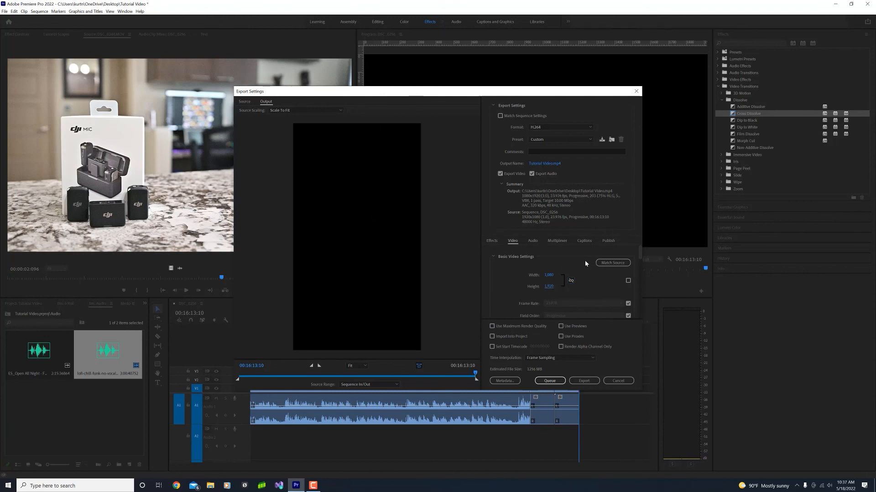
Stop matching the export frame rate to the source and choose 23.976.
scroll(575, 271, "down", 1)
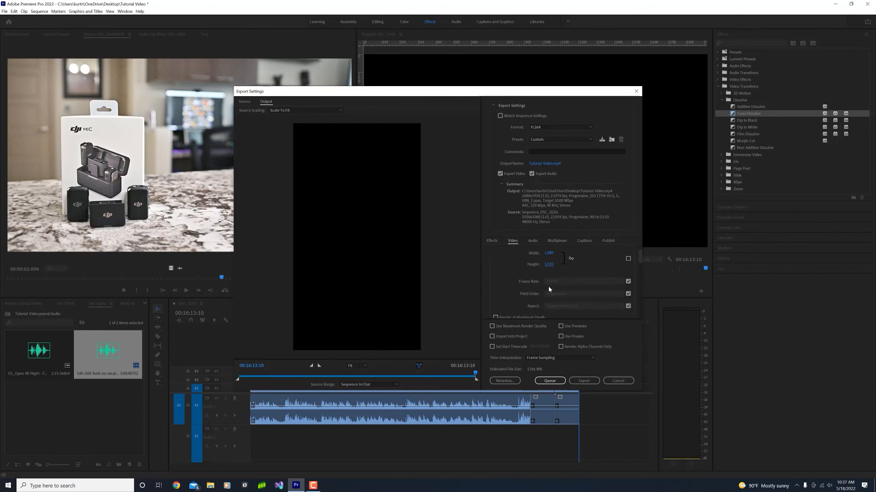
left_click(628, 282)
left_click(612, 282)
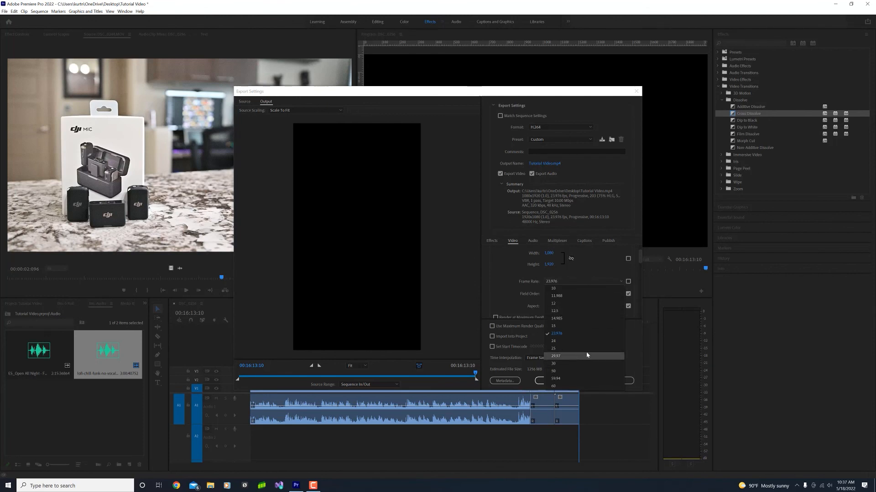
left_click(579, 333)
Set the export frame size to 1920 wide by 1080 high, with width and height unlinked.
scroll(581, 301, "up", 1)
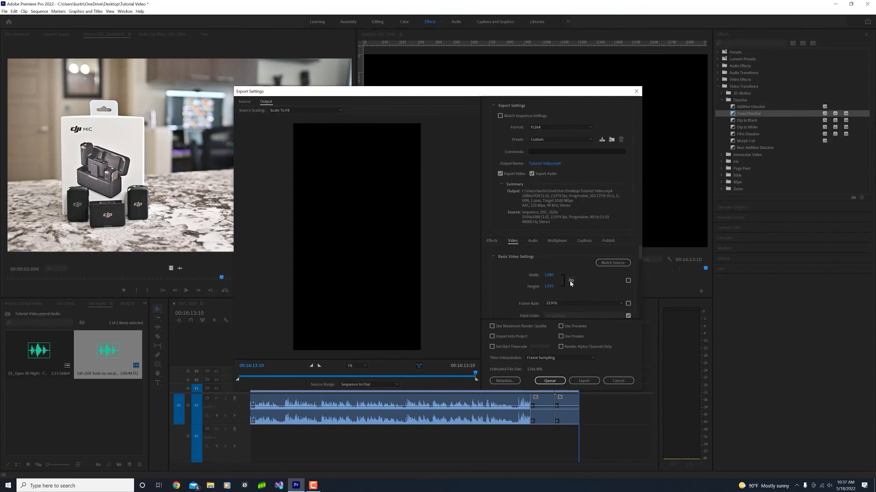
left_click(571, 280)
type("1920")
key("Return")
left_click(547, 288)
type("1080")
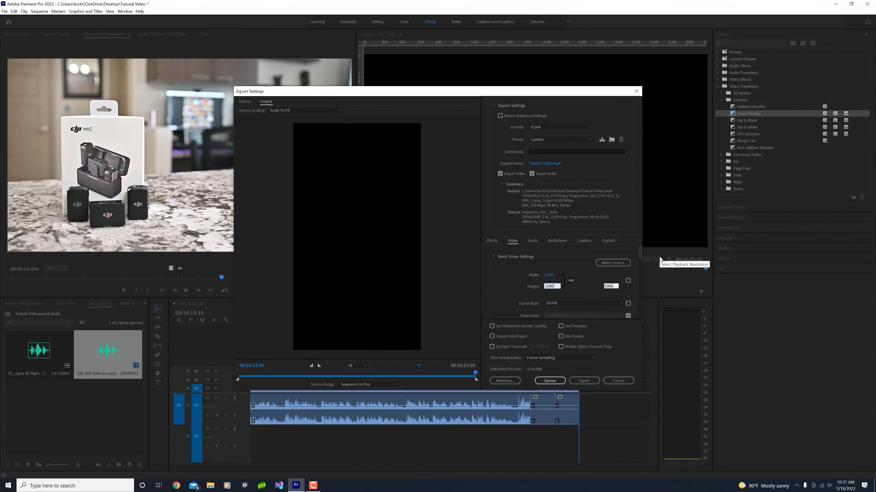
left_click(570, 281)
Enable Use Maximum Render Quality for the export.
scroll(568, 283, "down", 1)
scroll(575, 278, "up", 1)
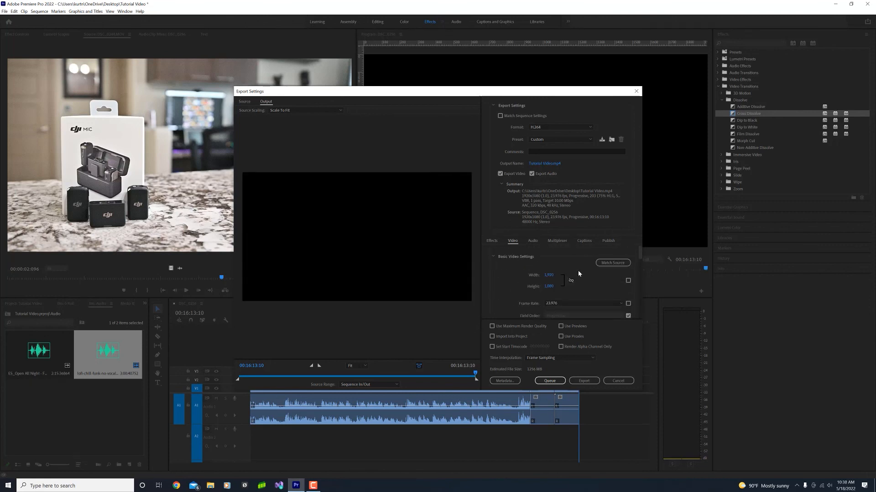
left_click(521, 327)
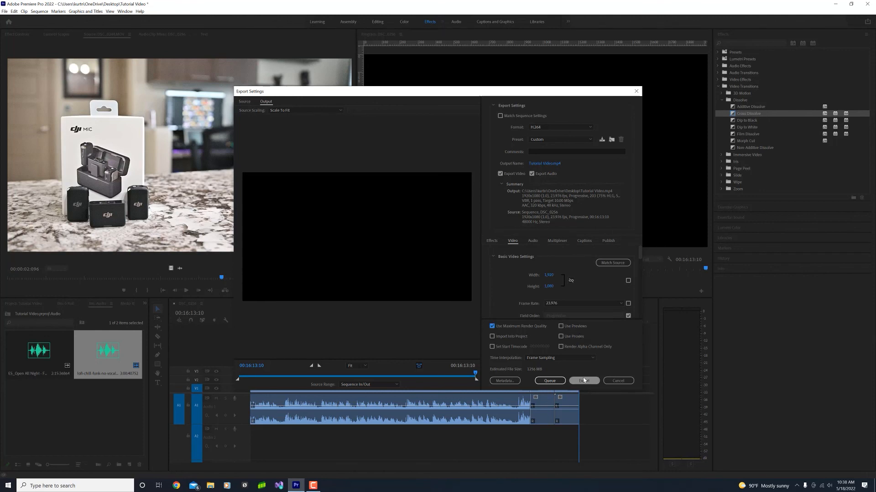